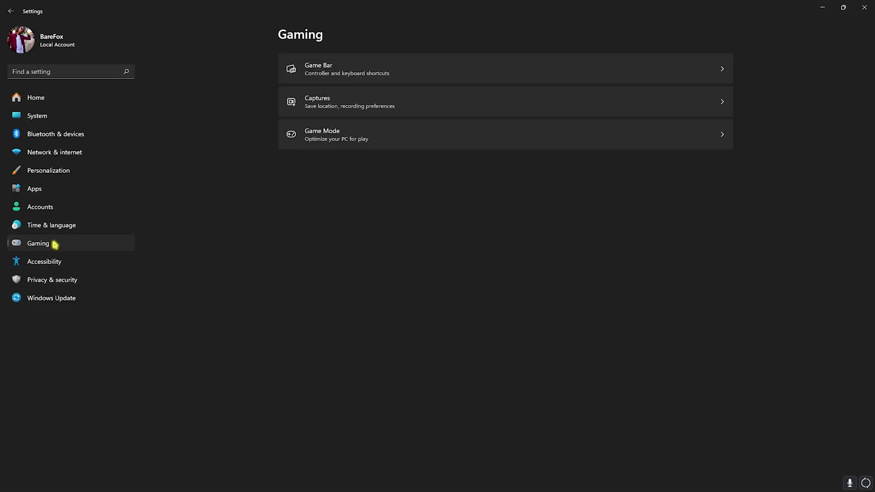
Confirm Game Bar controller access is Off, Game Mode On, and hardware-accelerated GPU scheduling On
click(329, 78)
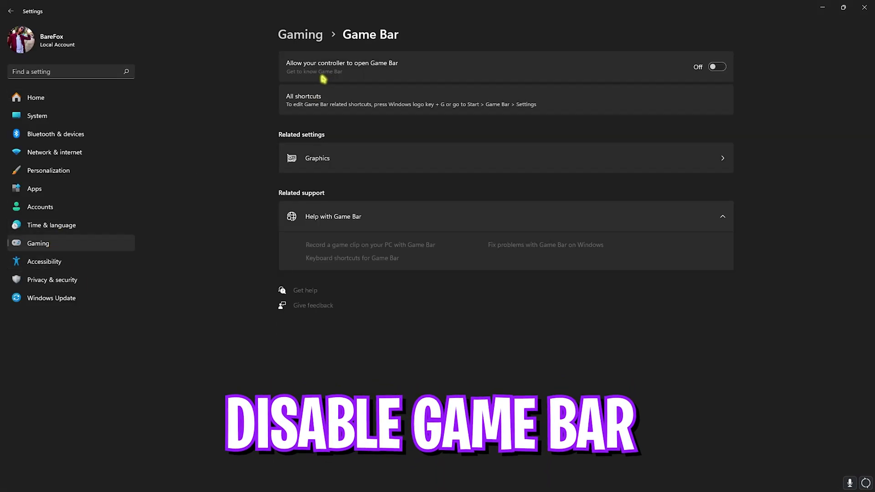
click(313, 35)
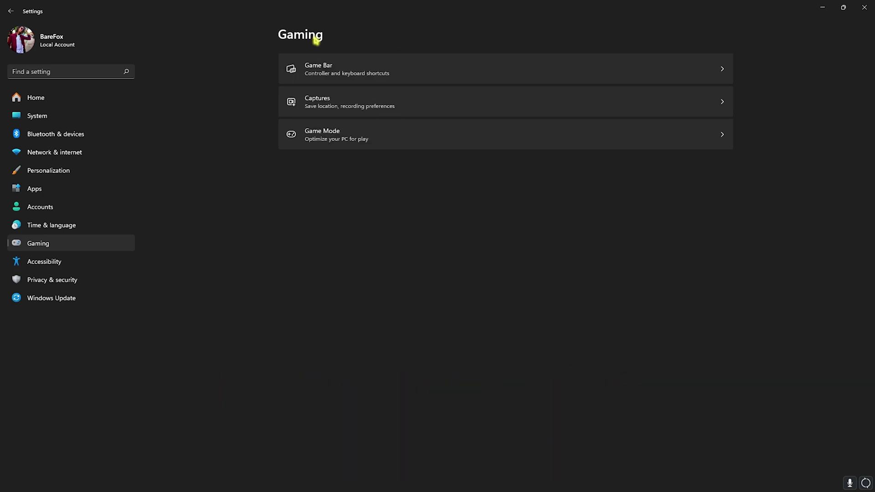
click(331, 133)
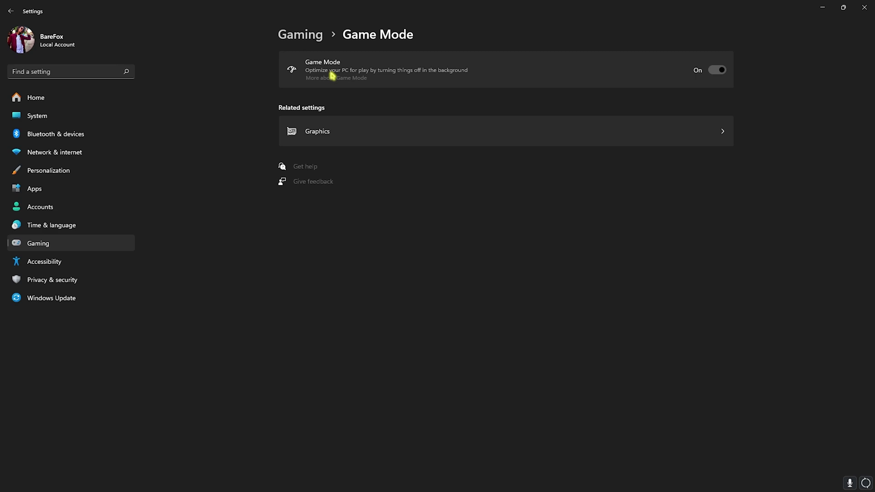
click(343, 126)
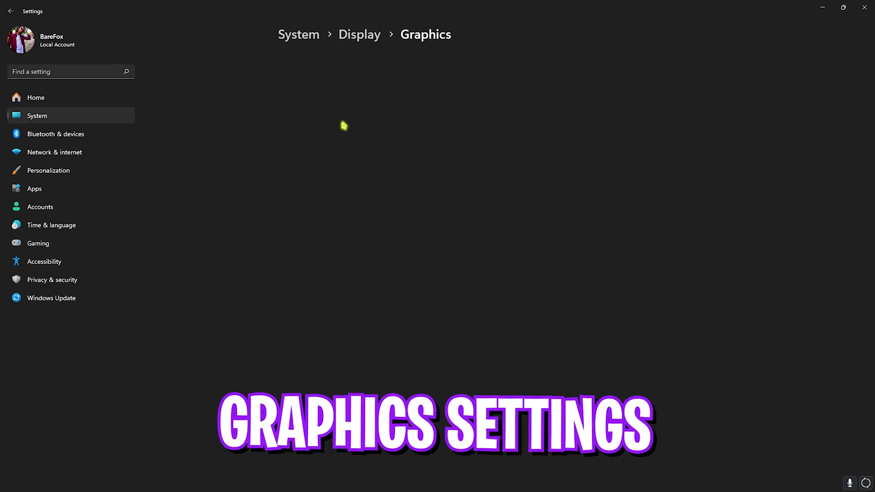
click(319, 82)
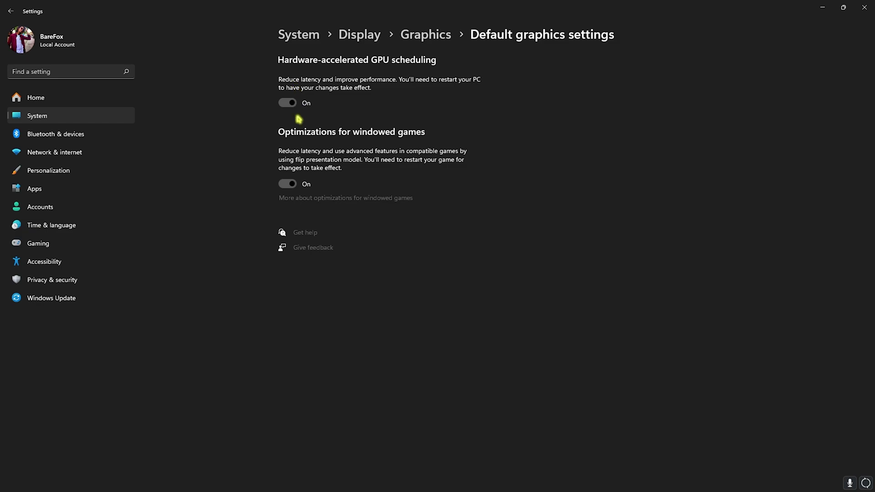
Add HD-Player.exe from the BlueStacks_nxt folder to the per-app graphics list
click(414, 38)
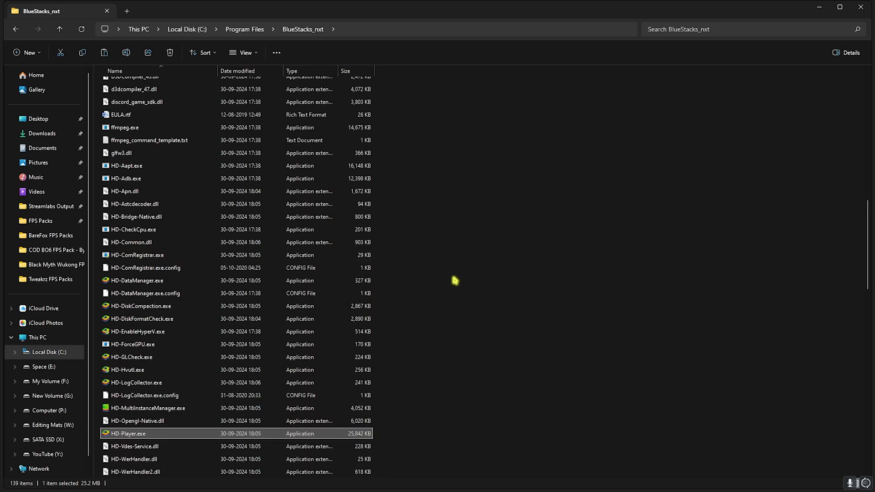
click(369, 29)
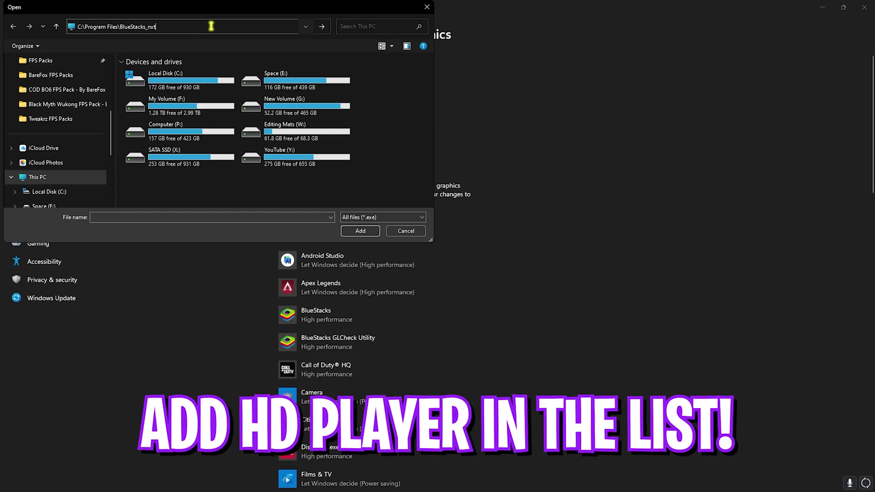
key(Return)
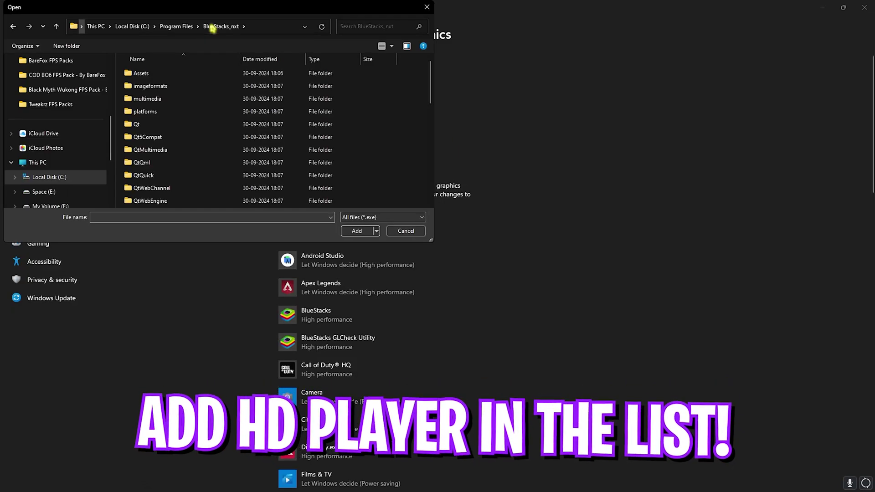
scroll(179, 136, down, 3)
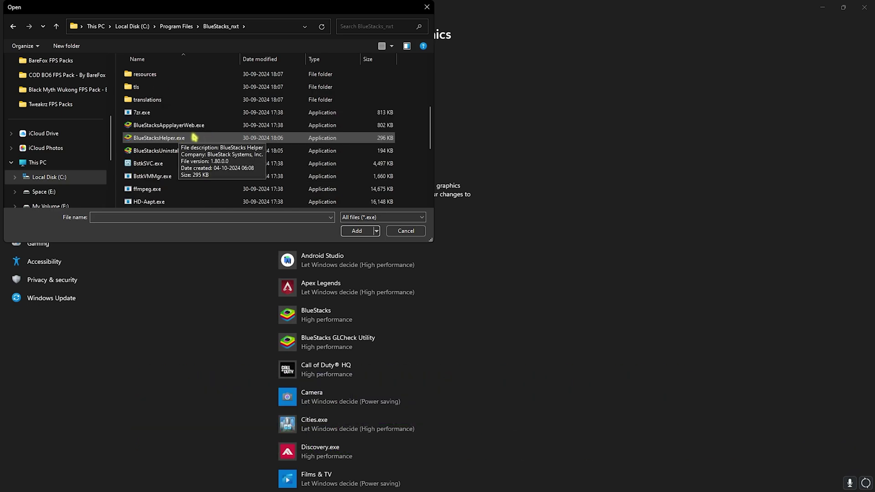
scroll(194, 138, down, 4)
click(175, 203)
key(Return)
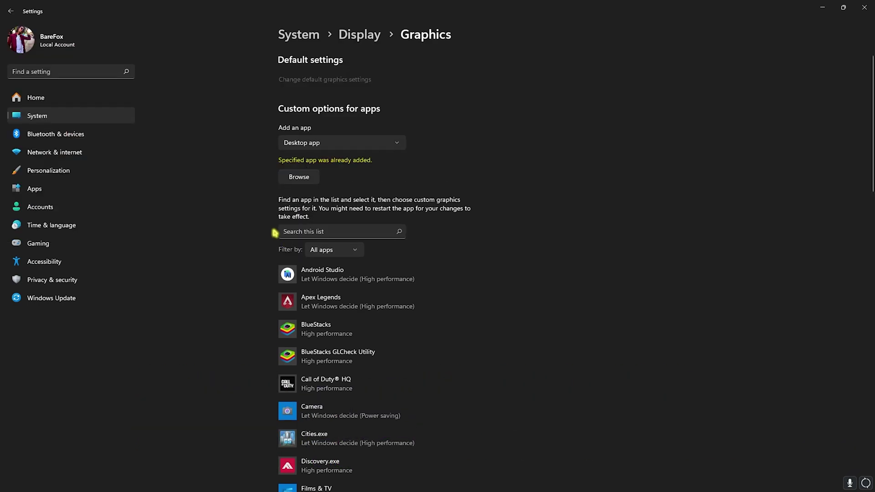
Set BlueStacks' graphics preference to High performance and save it
click(338, 331)
click(417, 367)
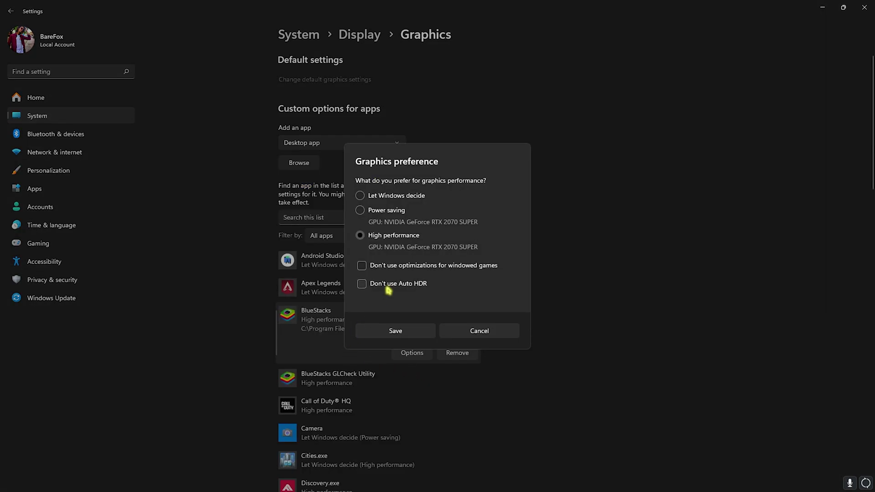
click(391, 330)
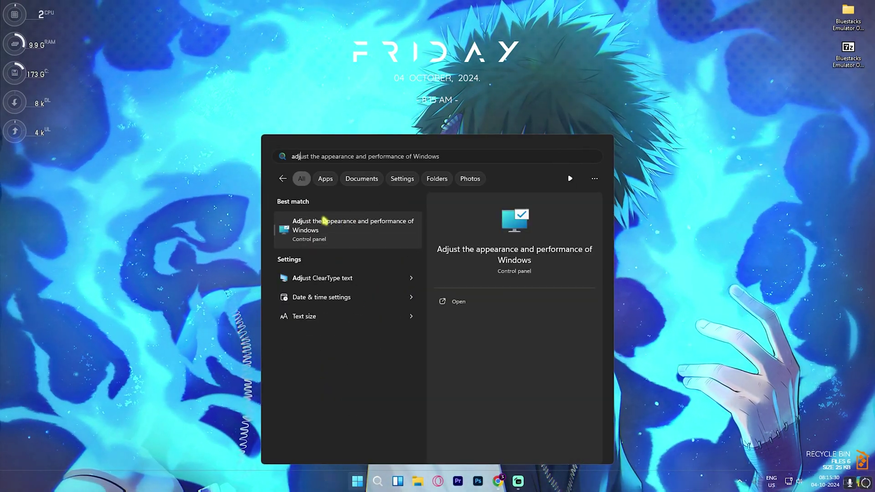
Open 'Adjust the appearance and performance of Windows' to reach the Custom visual effects list
key(Return)
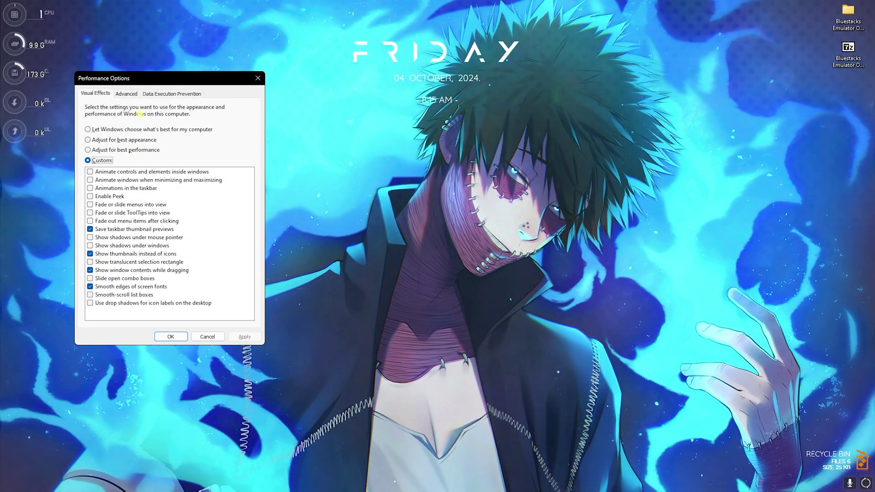
Open the virtual memory settings and compute 32×1024÷2 = 16384 in Calculator
click(196, 44)
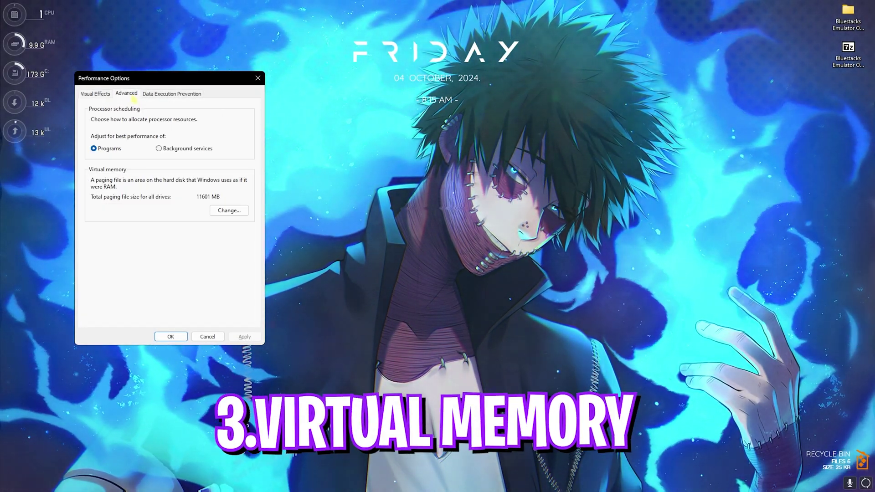
click(228, 210)
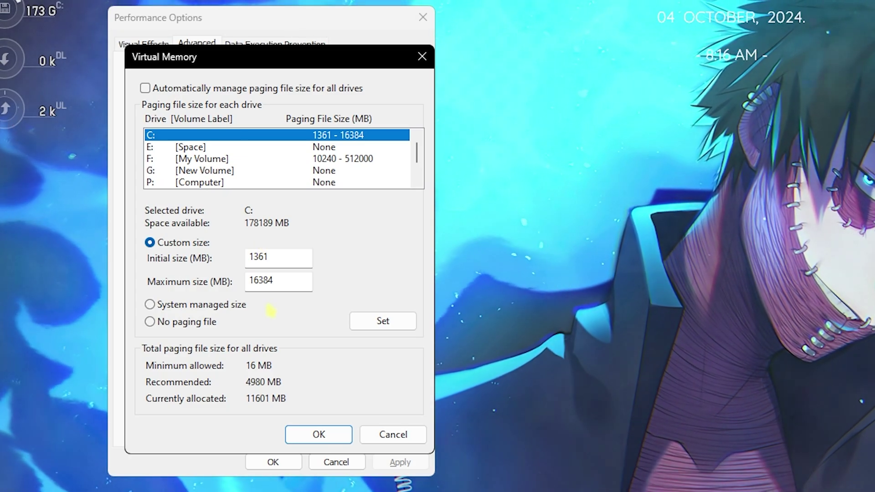
key(super)
text(control Panel)
key(ctrl+a)
text(calculator)
key(Return)
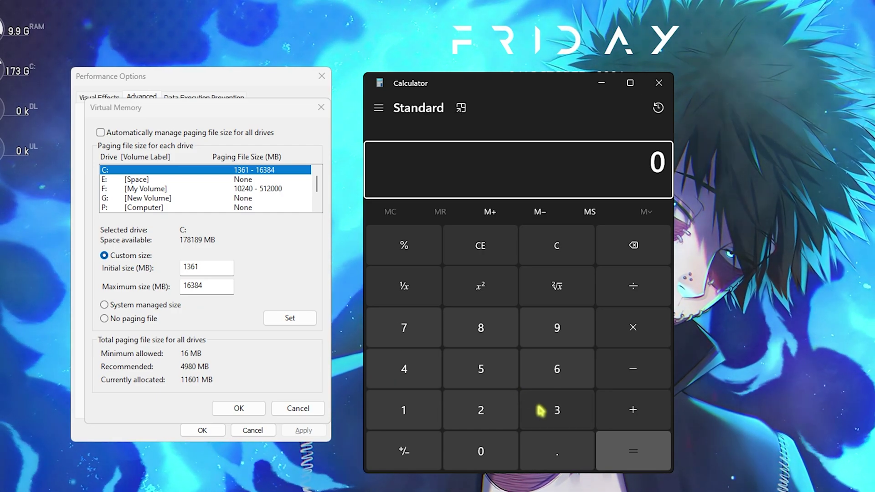
text(32*102)
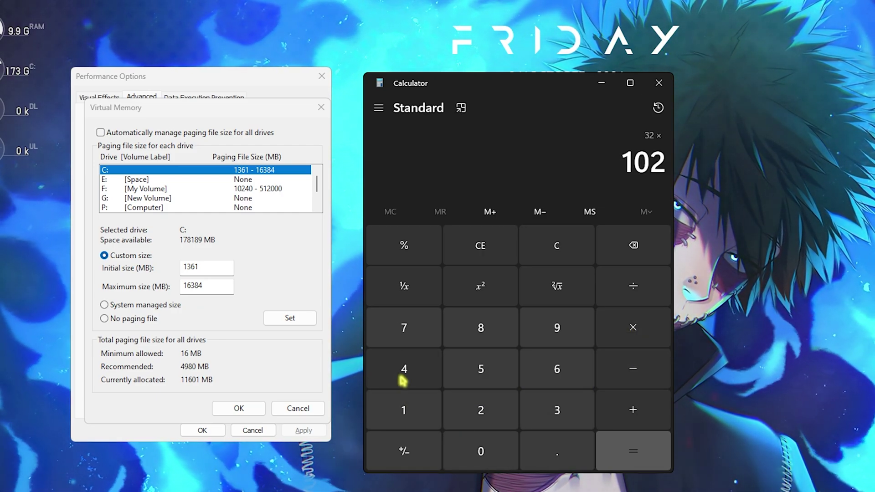
text(4)
key(Return)
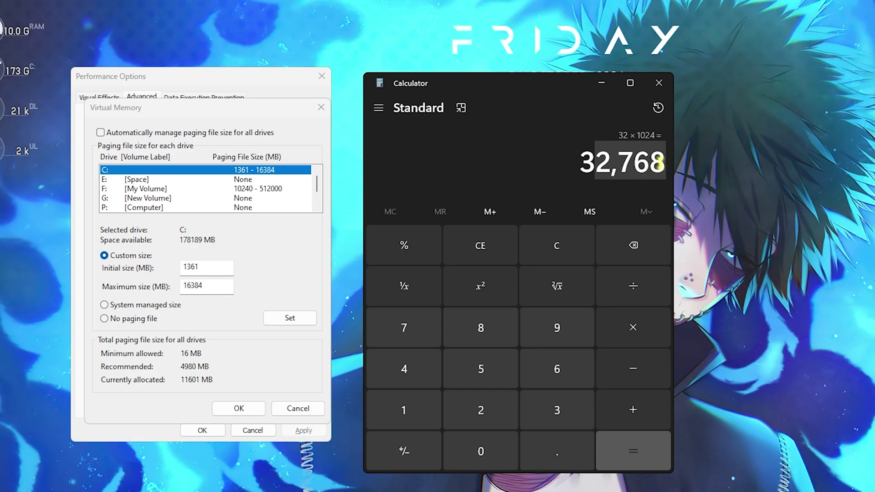
text(/2)
key(Return)
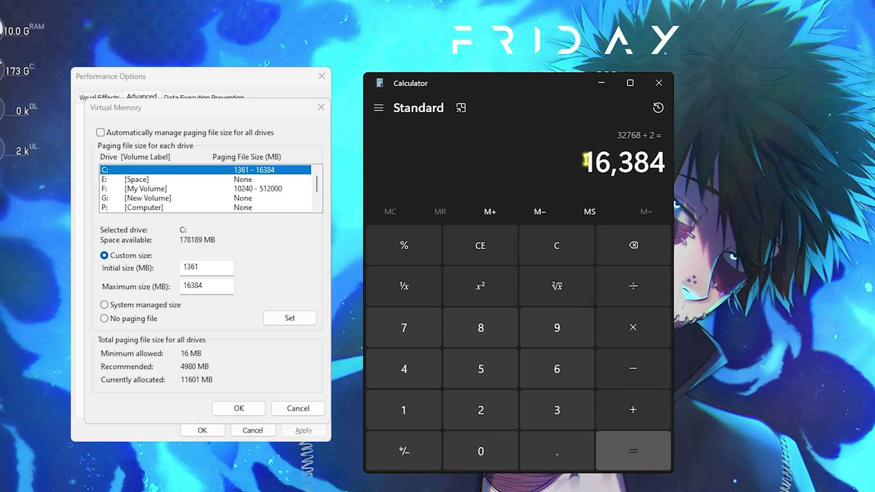
Apply a custom paging file of 1361–16384 MB to drive C: and confirm
drag(230, 287, 177, 281)
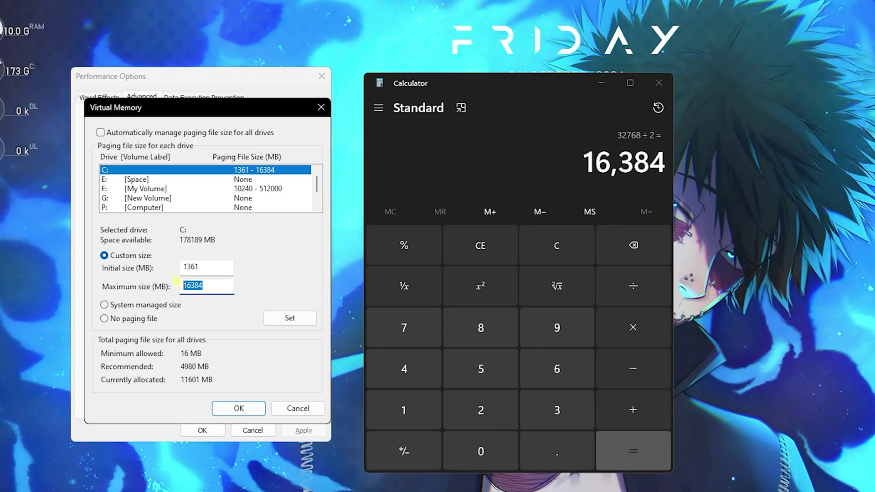
click(659, 82)
click(289, 318)
click(239, 408)
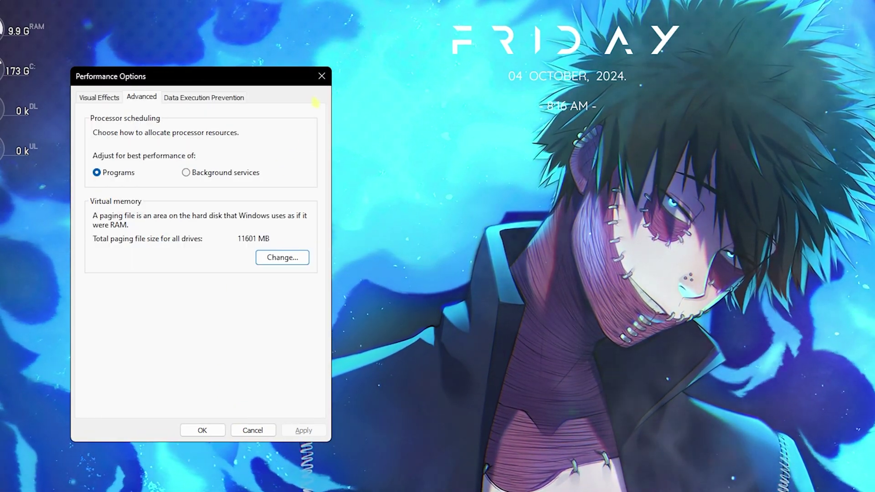
Create a restore point for Local Disk (C:) described 'Bluesta', then close System Properties
click(323, 77)
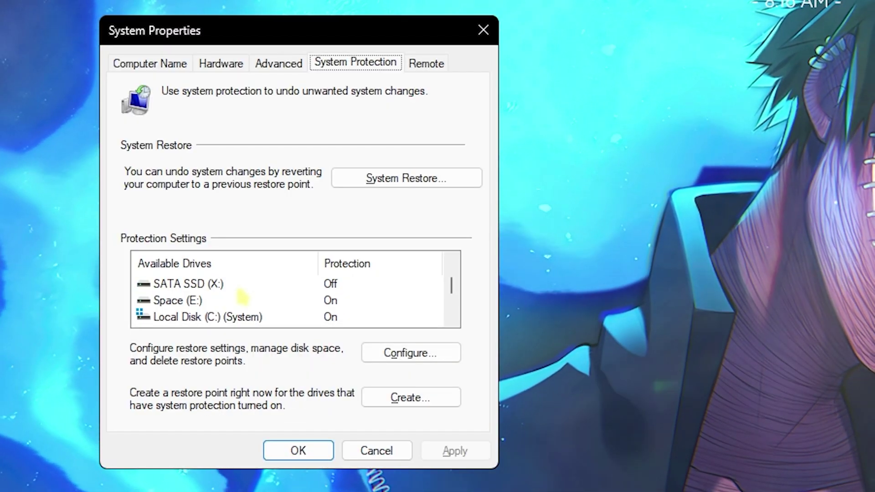
click(164, 248)
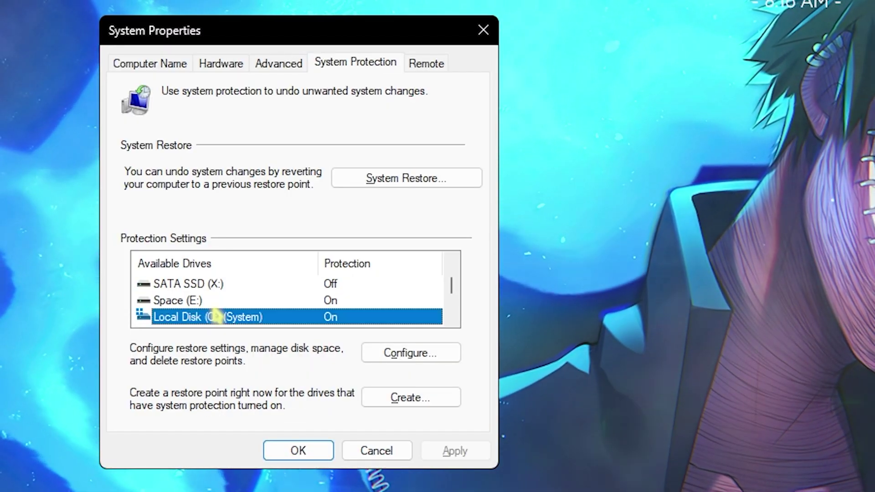
click(409, 397)
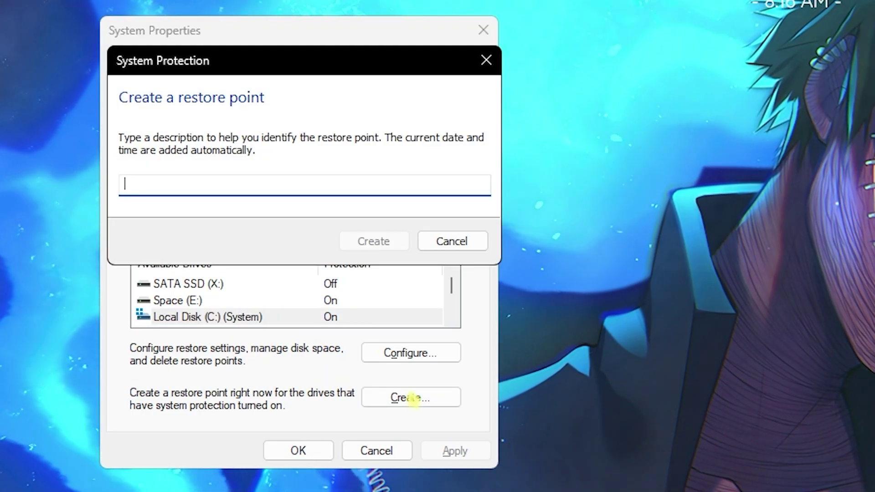
text(Bluesta)
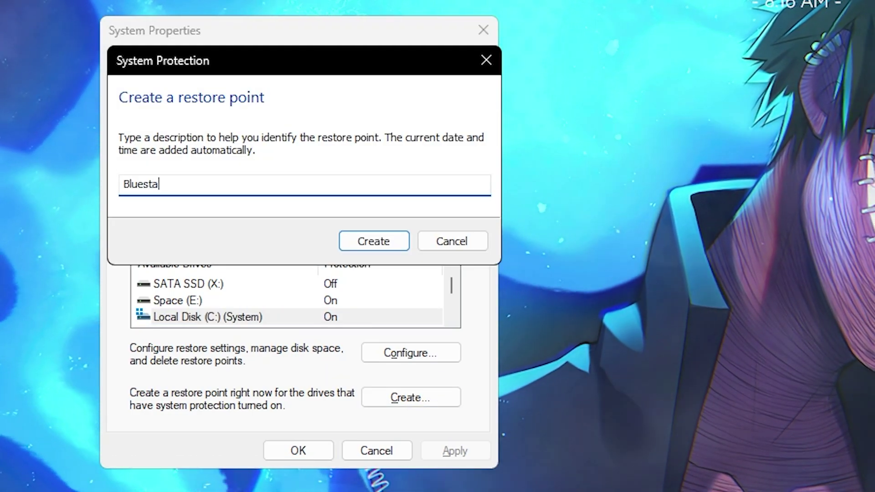
key(Return)
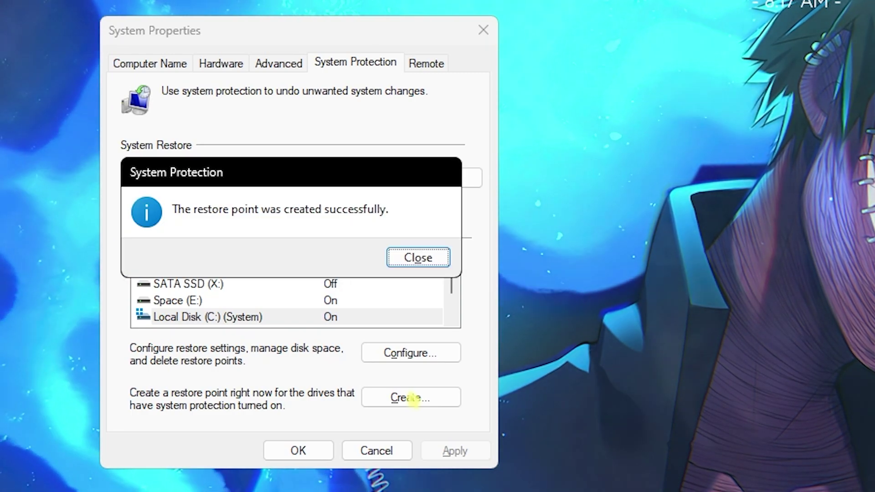
click(415, 258)
click(483, 30)
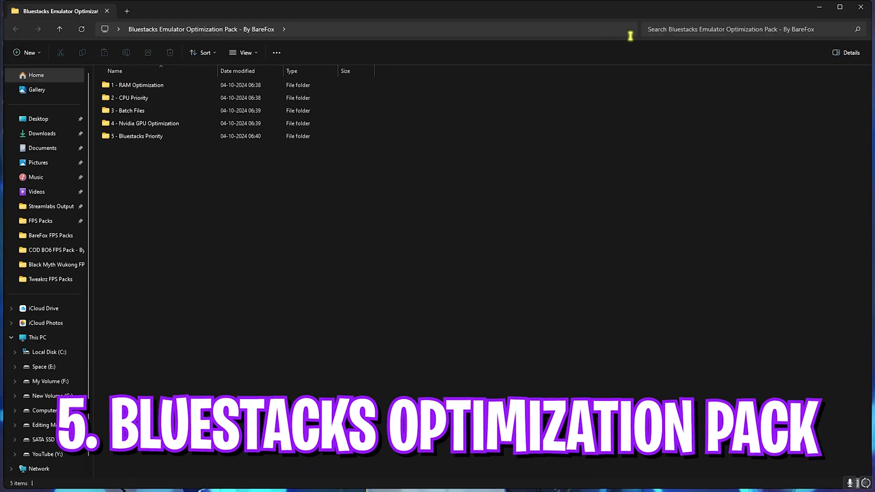
Maximize the pack window and look at 32GB Ram.reg in 1 - RAM Optimization
click(839, 10)
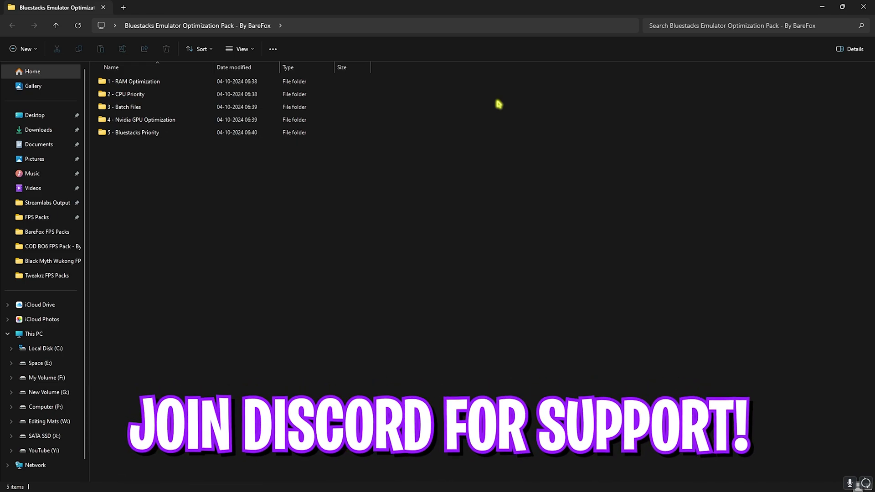
drag(142, 169, 139, 87)
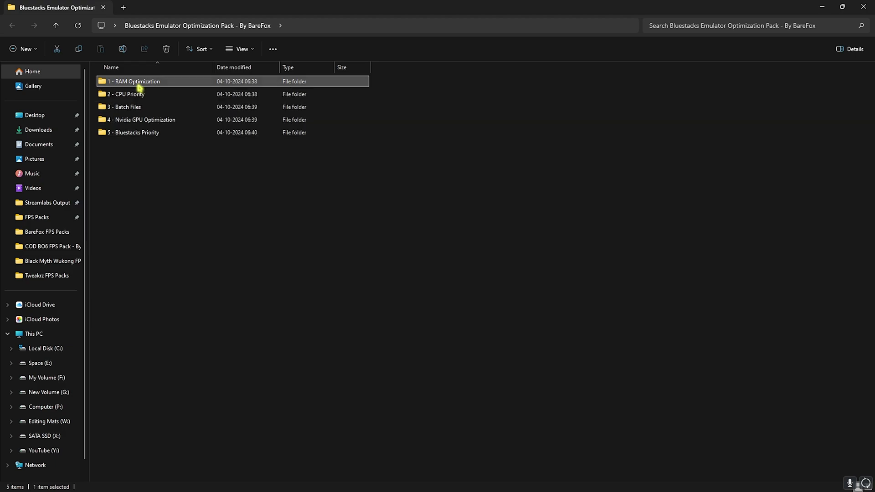
double_click(139, 87)
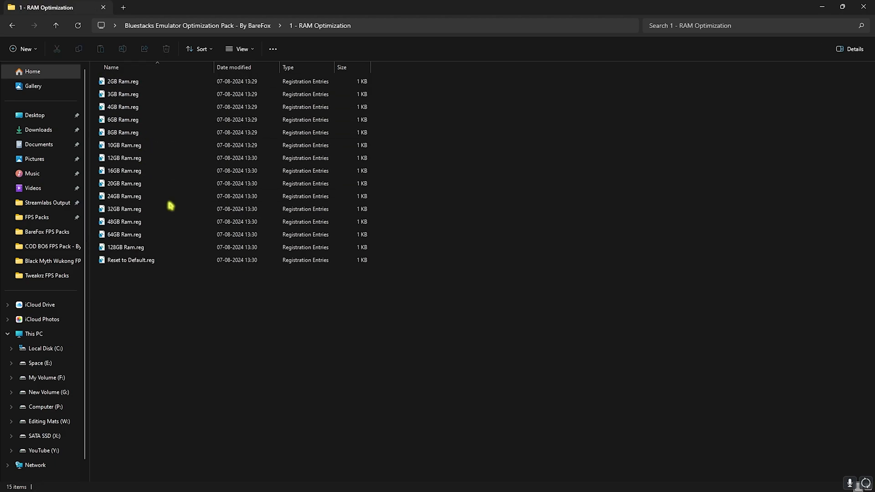
click(140, 210)
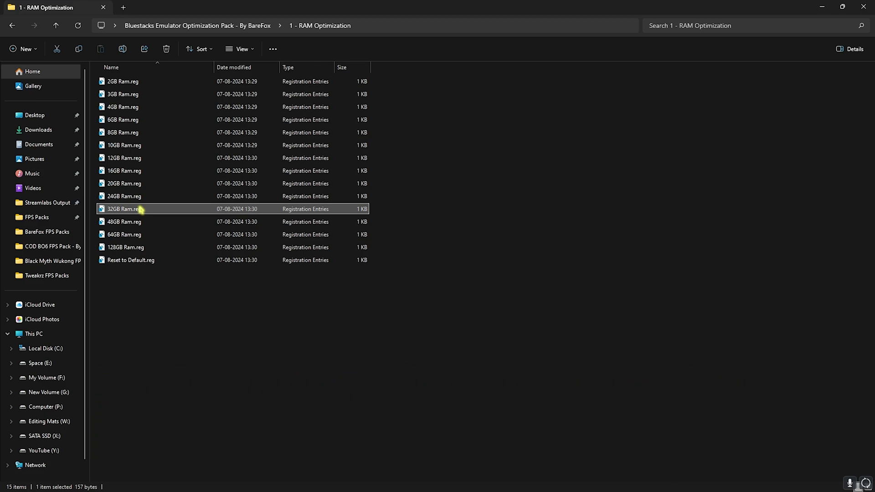
Browse the AMD and INTEL subfolders of 2 - CPU Priority, then return to the pack root
click(234, 26)
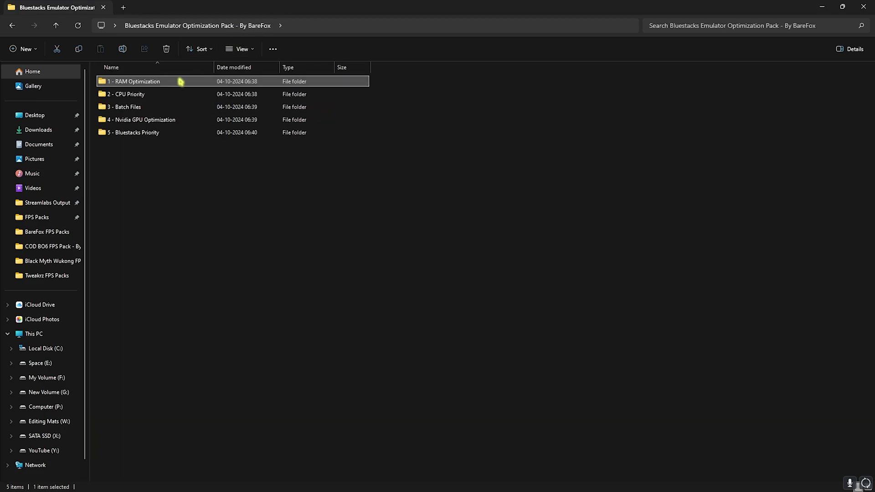
double_click(159, 94)
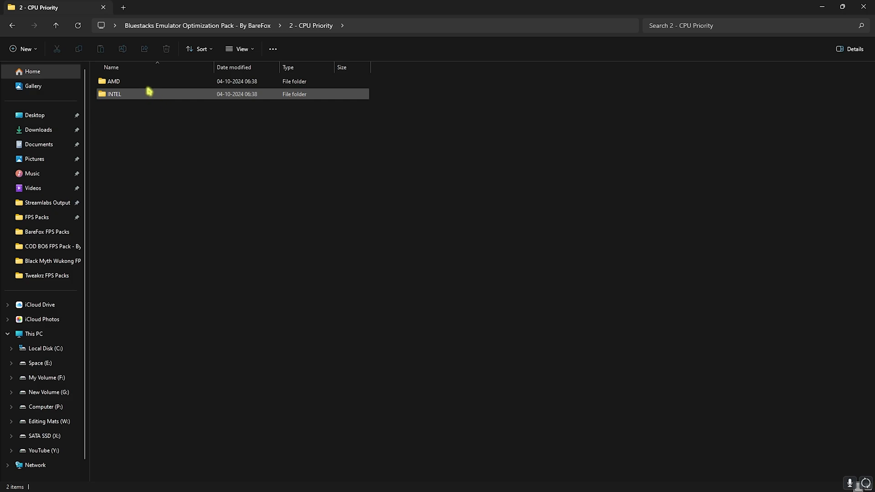
double_click(171, 83)
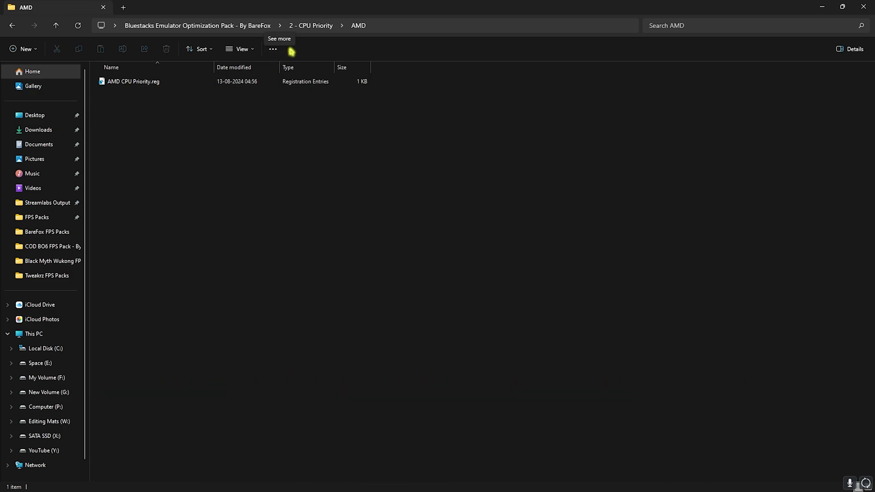
click(310, 26)
double_click(123, 94)
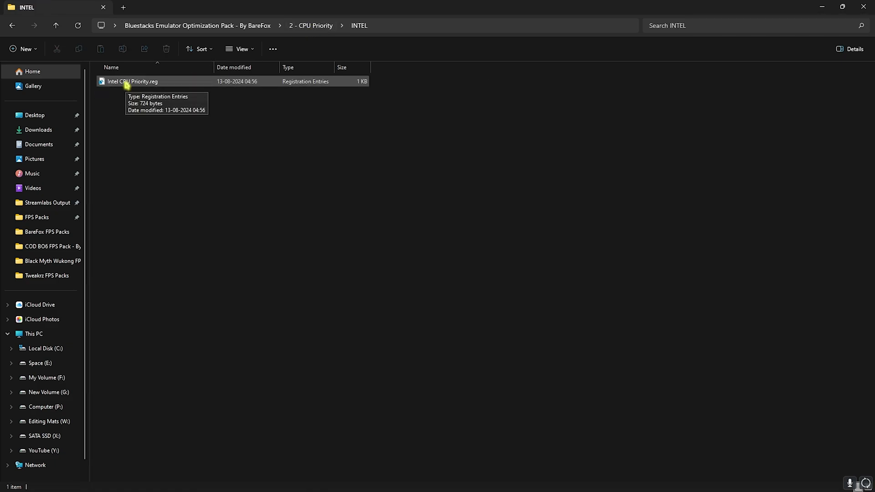
key(alt+Left)
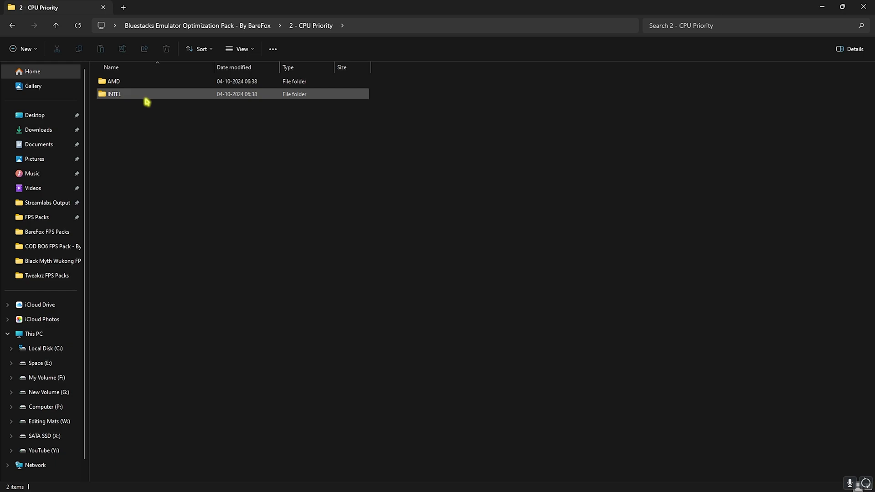
click(197, 26)
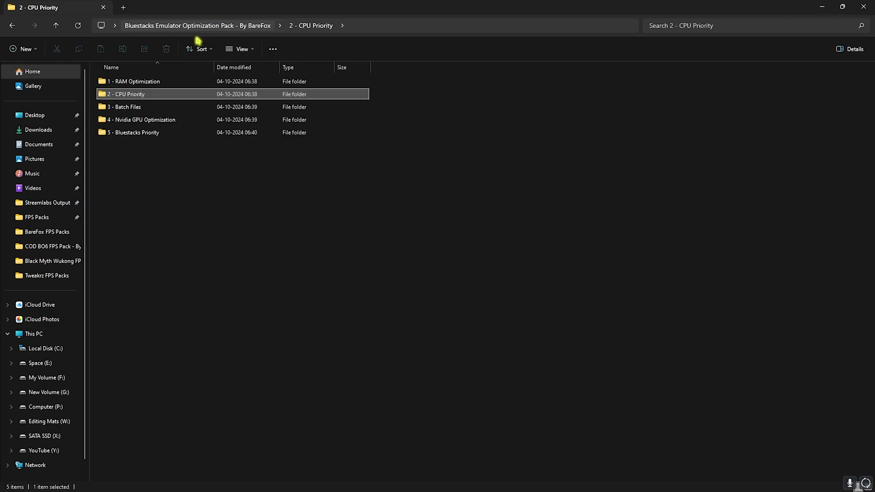
Inspect Disable Memory Compression.cmd in Notepad, then run it as administrator
double_click(138, 108)
drag(166, 136, 157, 94)
click(156, 156)
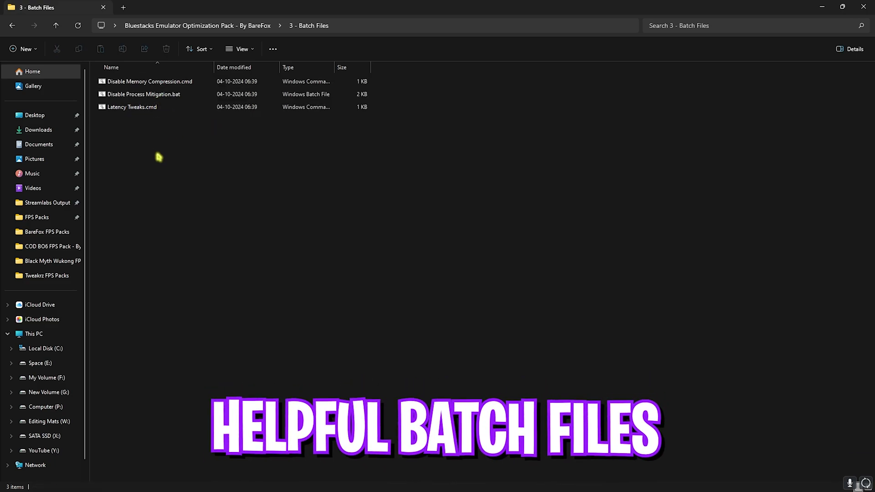
right_click(138, 86)
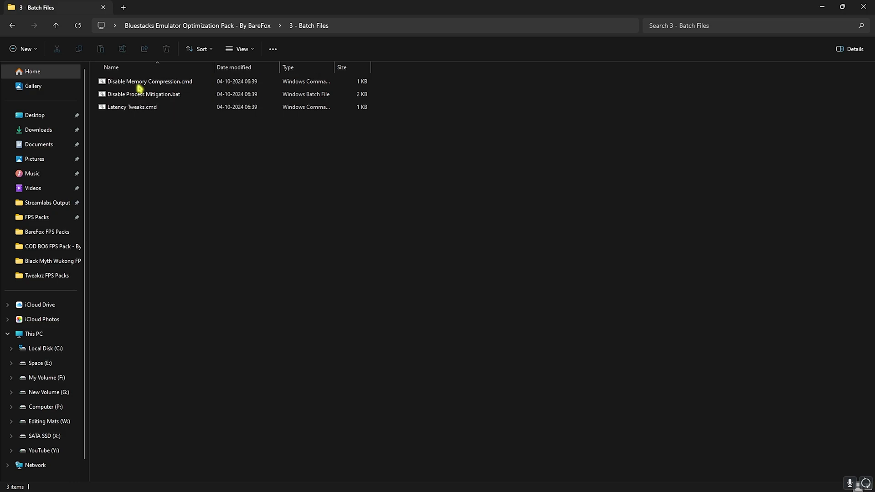
right_click(129, 86)
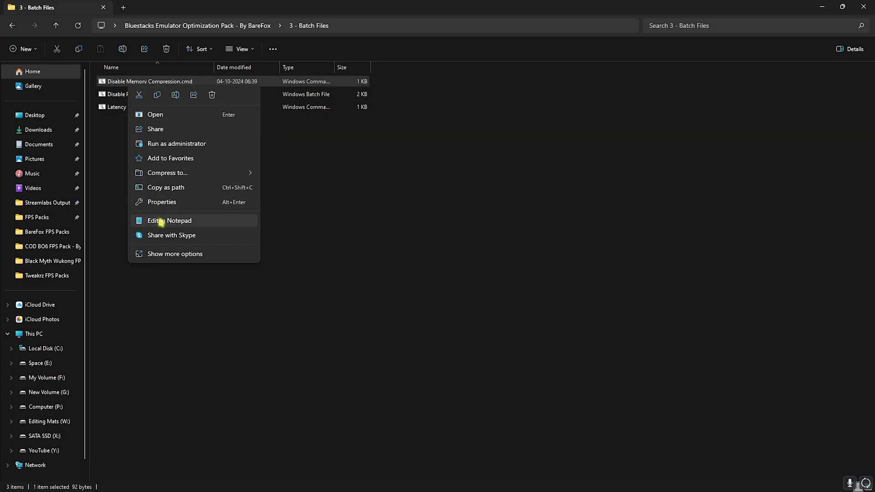
click(150, 221)
triple_click(445, 147)
triple_click(444, 144)
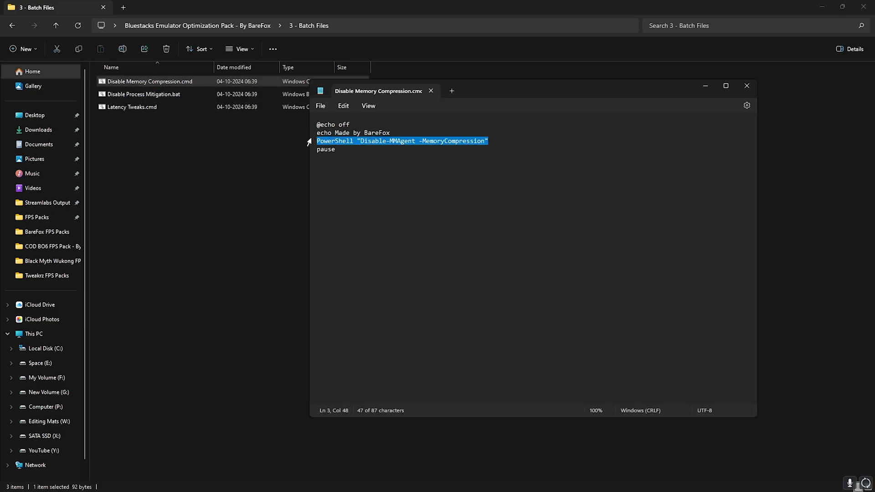
click(431, 90)
right_click(252, 85)
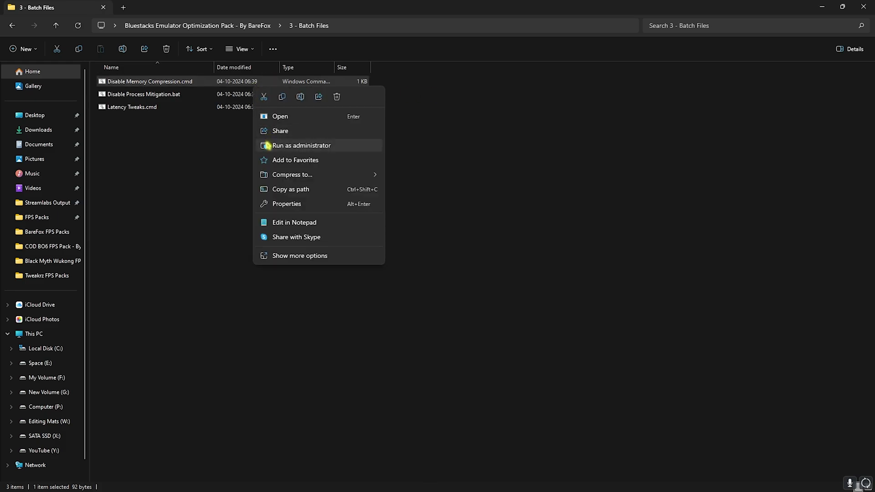
click(235, 151)
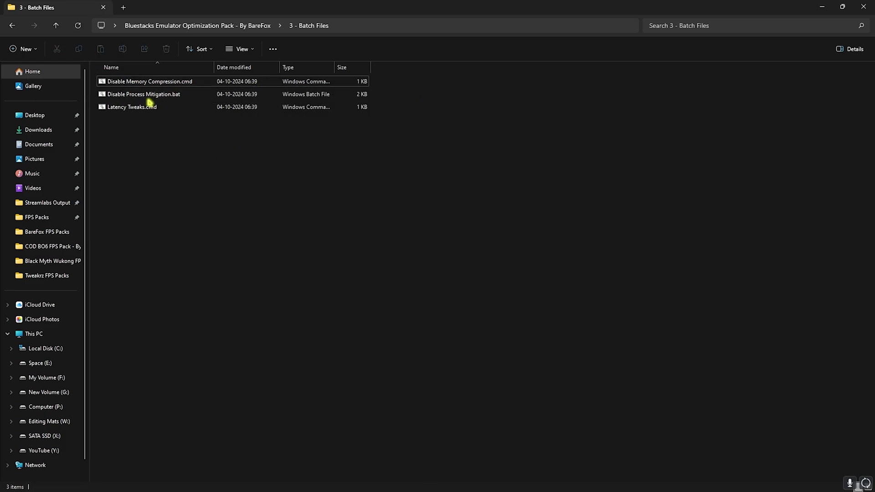
Review Disable Process Mitigation.bat and Latency Tweaks.cmd in Notepad, then return to the pack folder
click(154, 97)
right_click(156, 98)
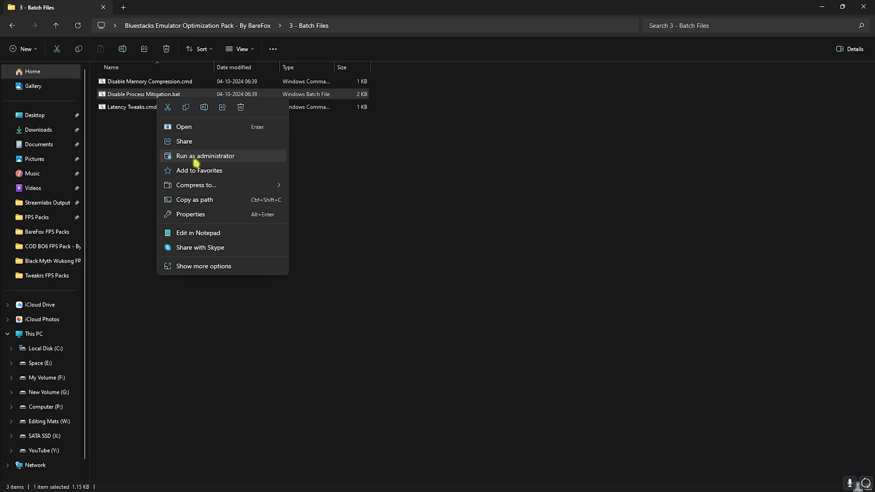
click(199, 233)
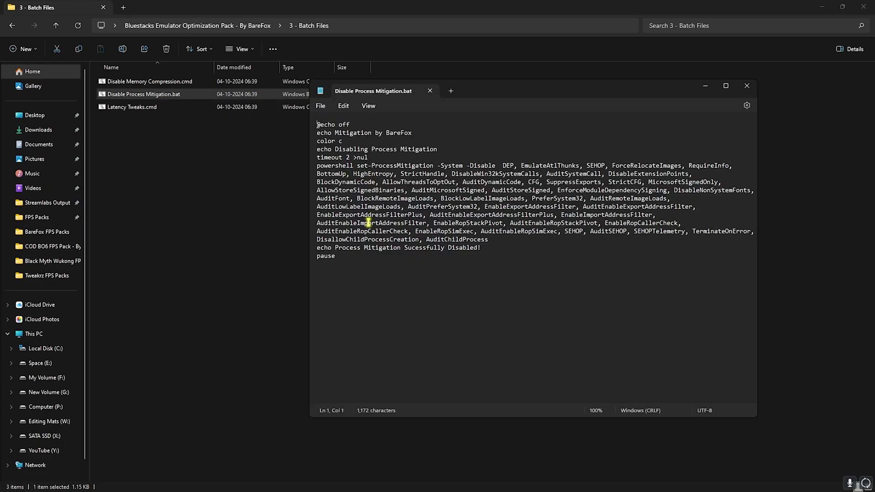
click(430, 91)
click(141, 112)
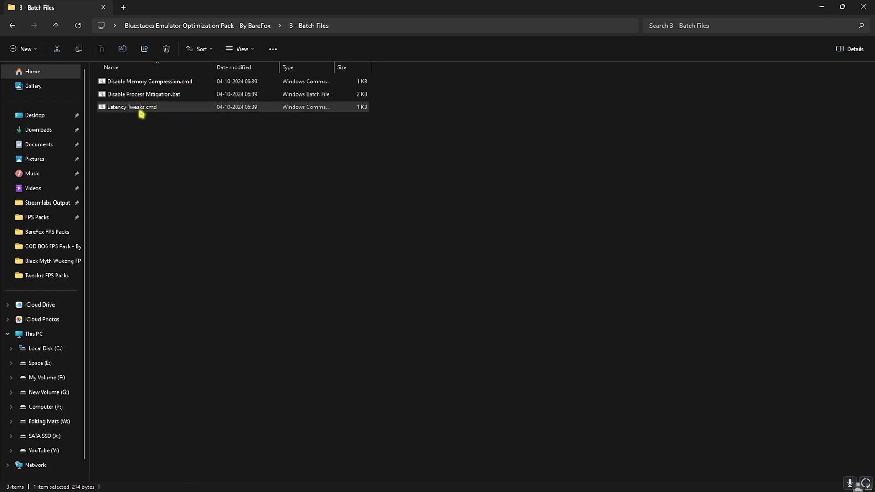
right_click(141, 114)
click(168, 249)
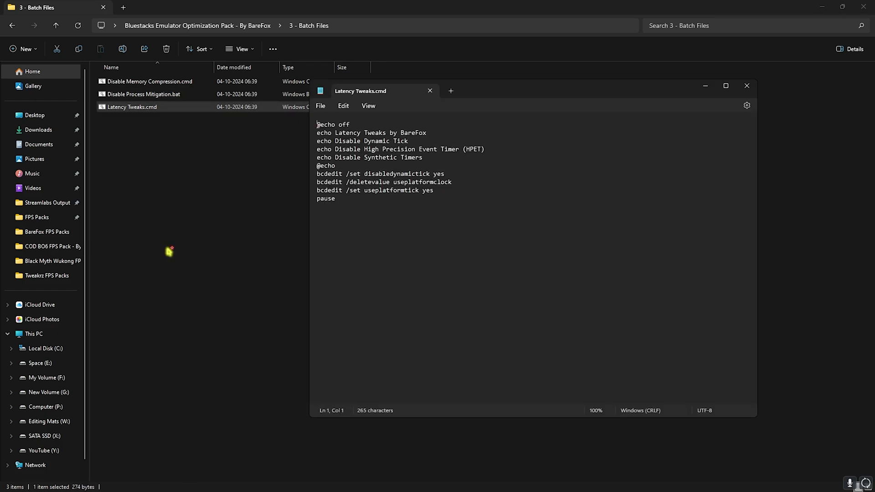
click(177, 140)
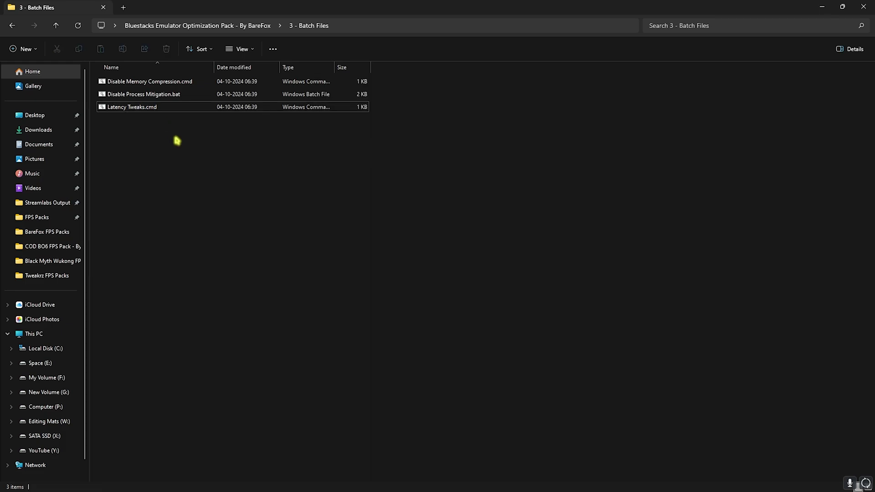
click(199, 26)
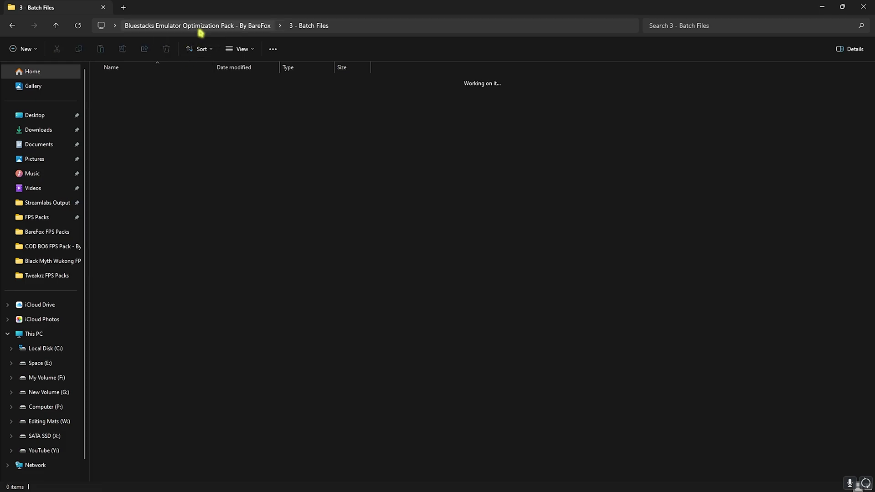
Select the three Nvidia .reg files in 4 - Nvidia GPU Optimization, then open 5 - Bluestacks Priority
double_click(143, 119)
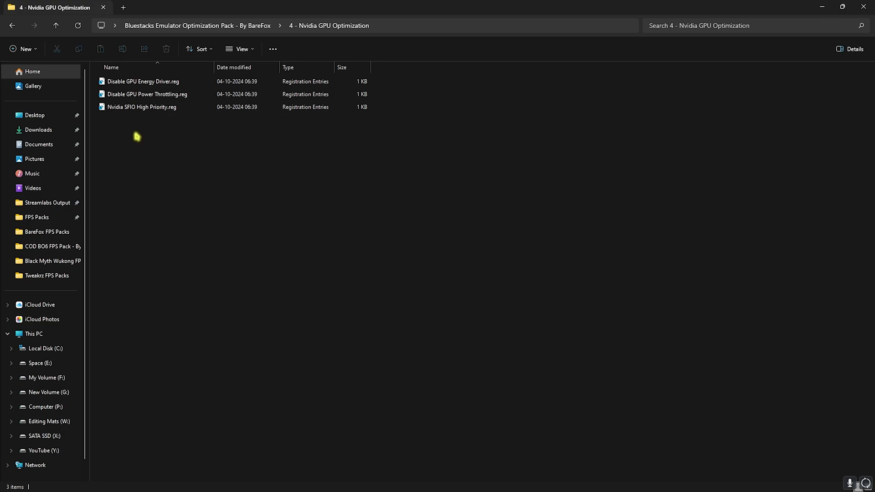
drag(381, 94, 399, 102)
drag(149, 139, 140, 113)
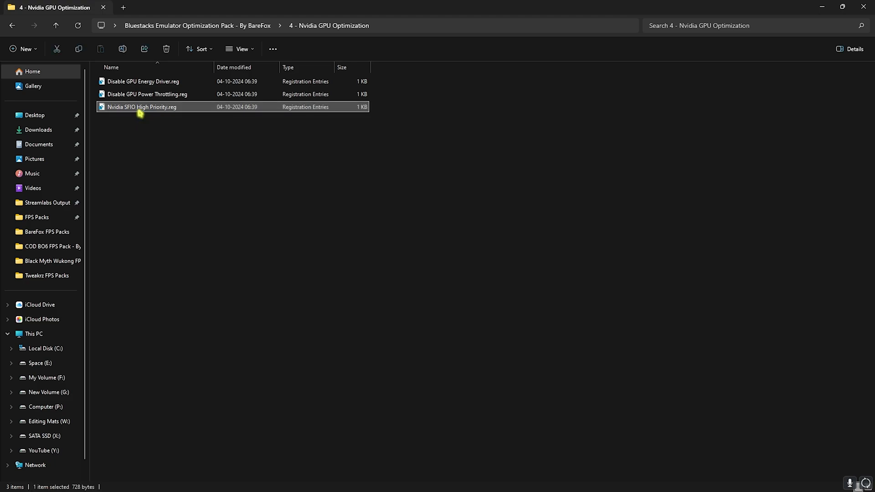
key(alt+Up)
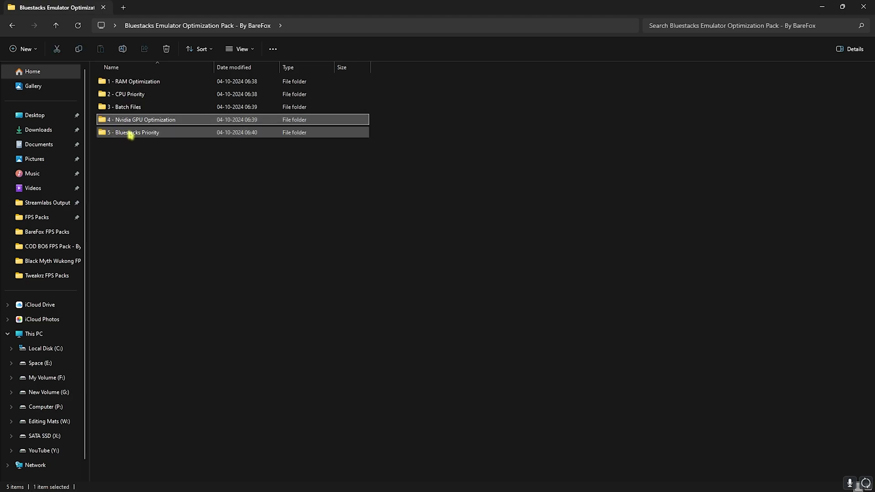
double_click(127, 133)
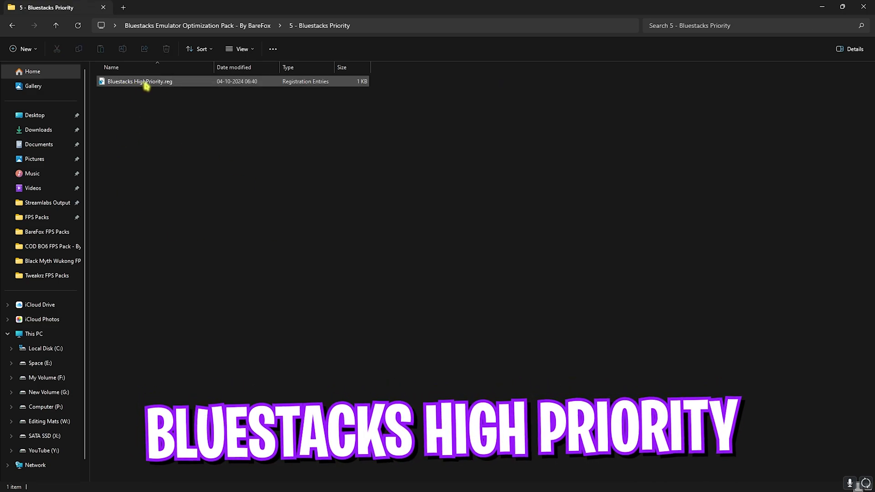
Run Bluestacks HighPriority.reg as administrator and close File Explorer
right_click(146, 85)
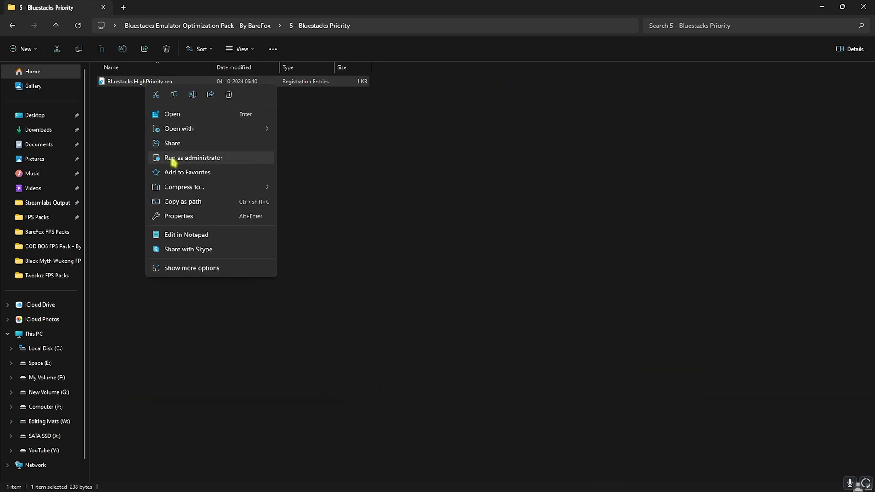
click(322, 142)
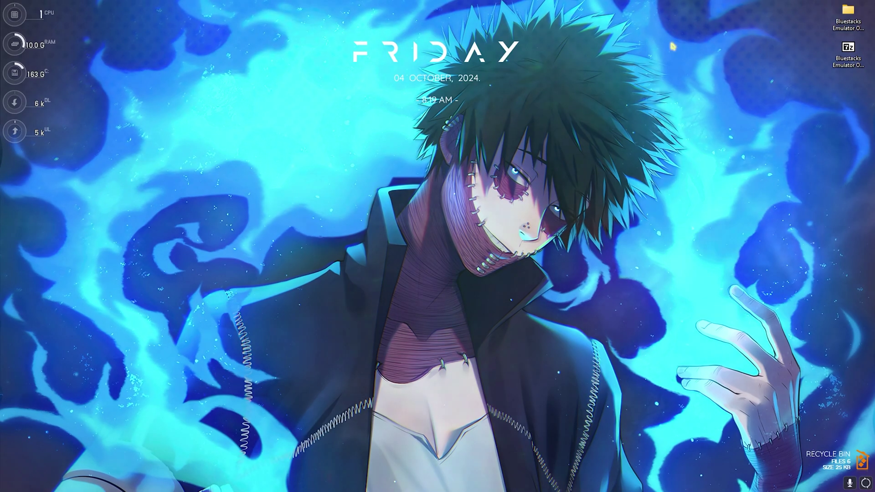
click(863, 7)
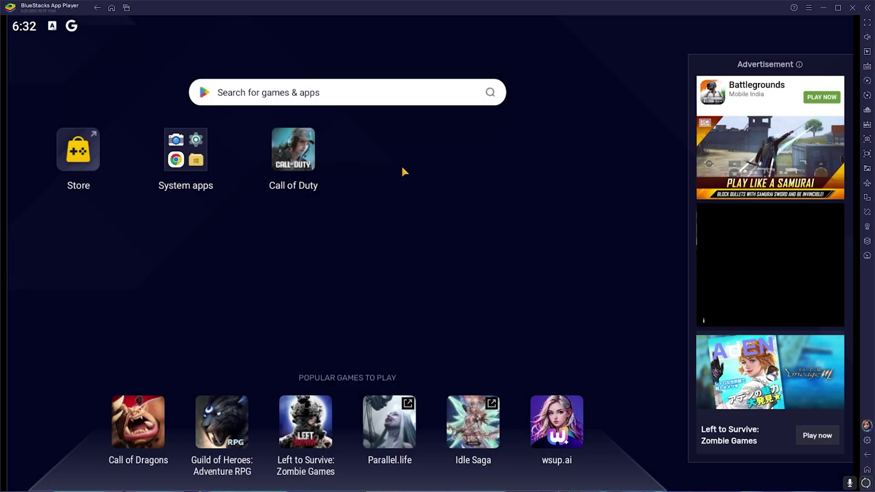
In BlueStacks Settings, keep CPU allocation at Custom with 6 cores
click(809, 7)
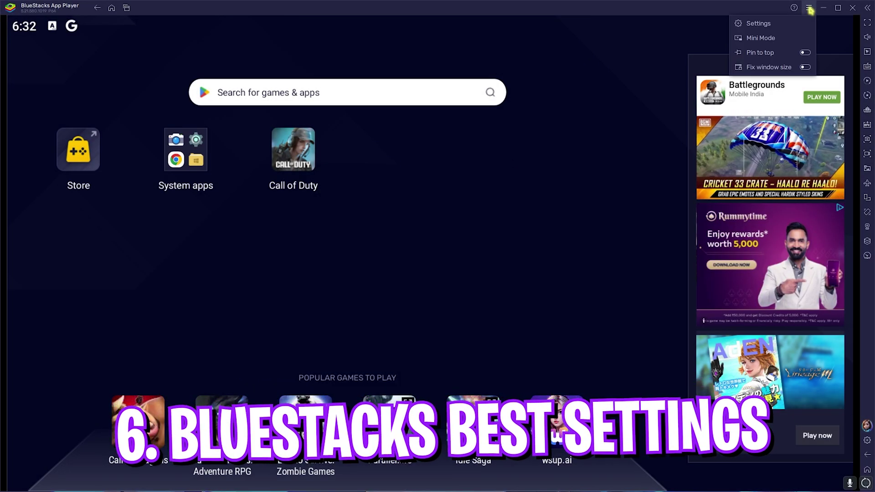
click(791, 22)
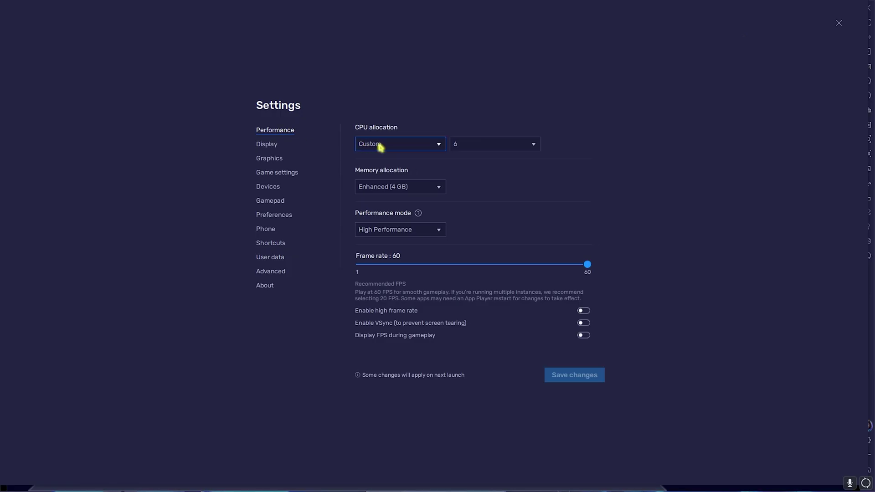
click(400, 145)
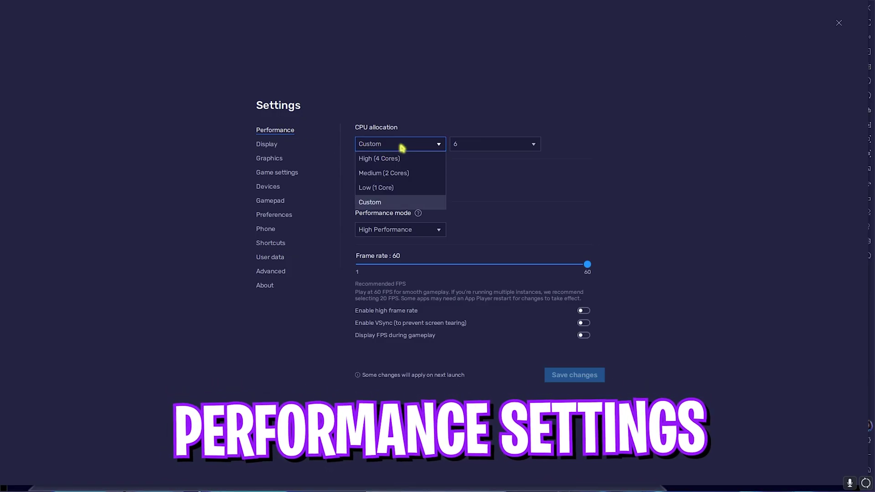
click(383, 203)
click(475, 147)
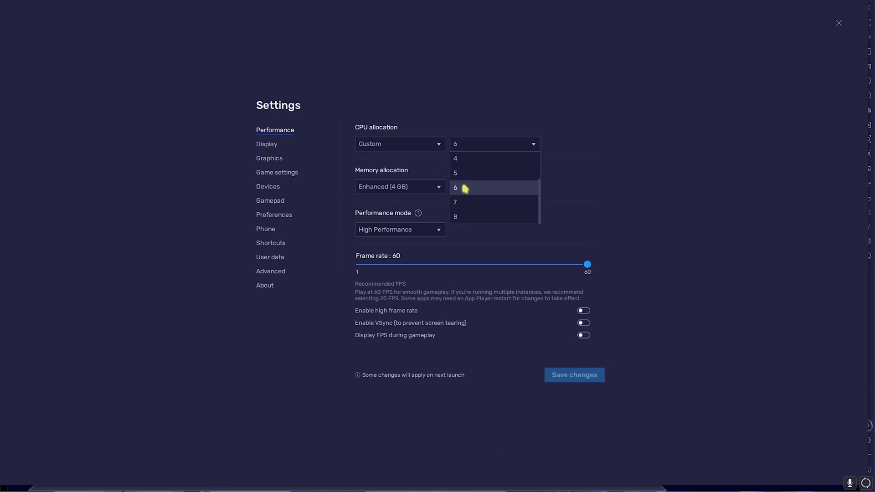
scroll(468, 187, up, 1)
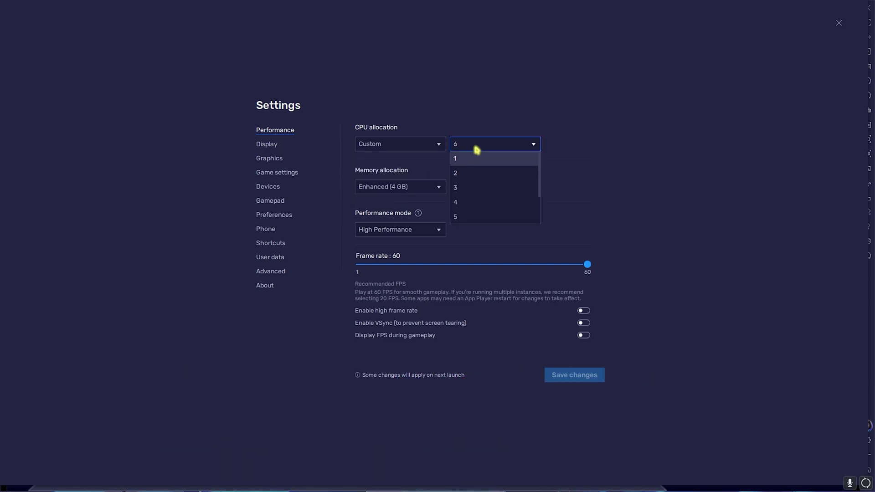
click(597, 121)
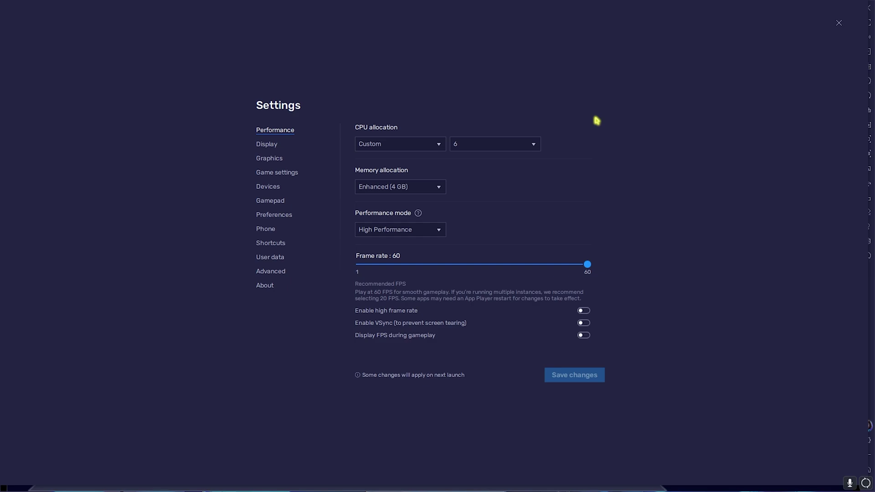
key(super)
text(sys)
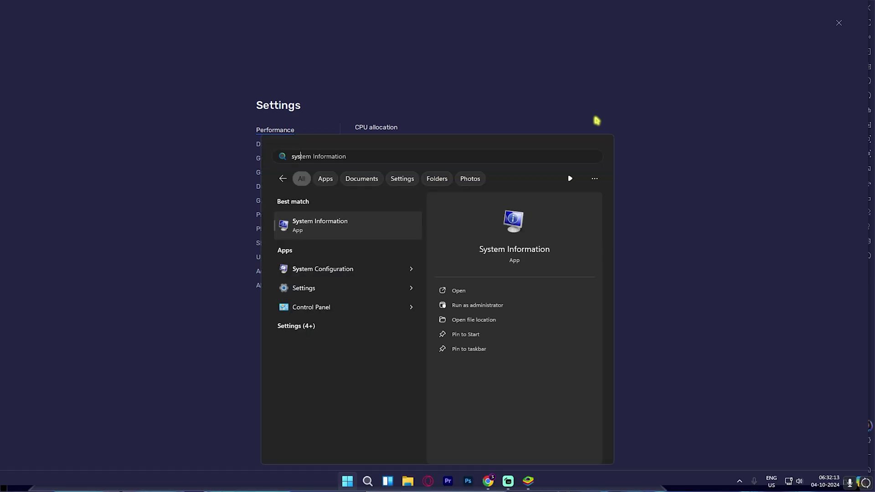
Open System Information to confirm the Ryzen 9 5900X has 12 cores and 24 logical processors
click(336, 154)
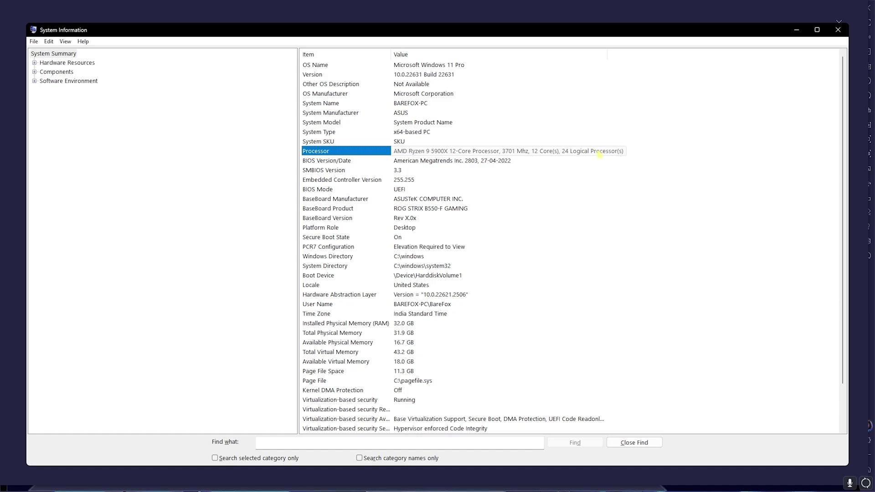
Allocate 8 CPU cores to the BlueStacks emulator
click(796, 30)
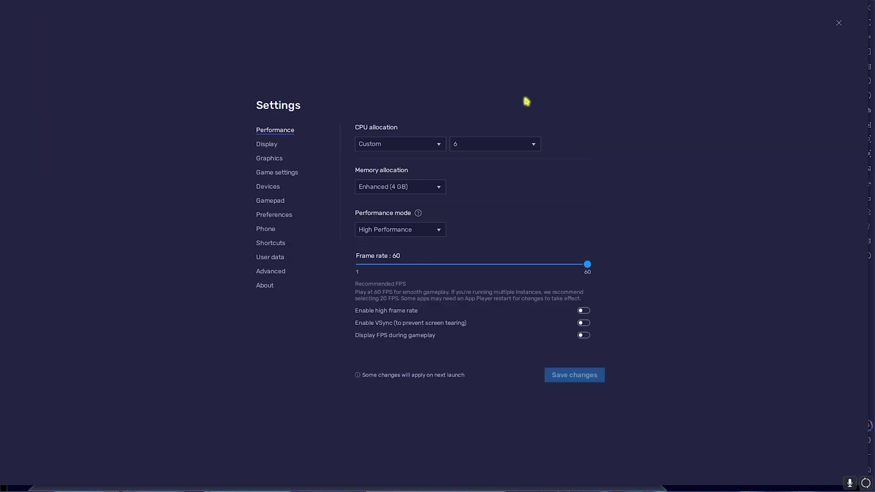
click(494, 145)
scroll(467, 178, up, 2)
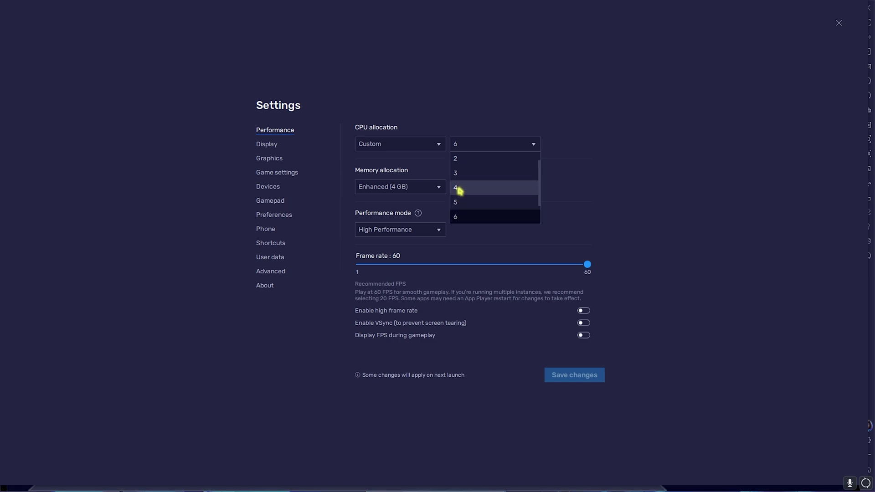
scroll(459, 191, down, 2)
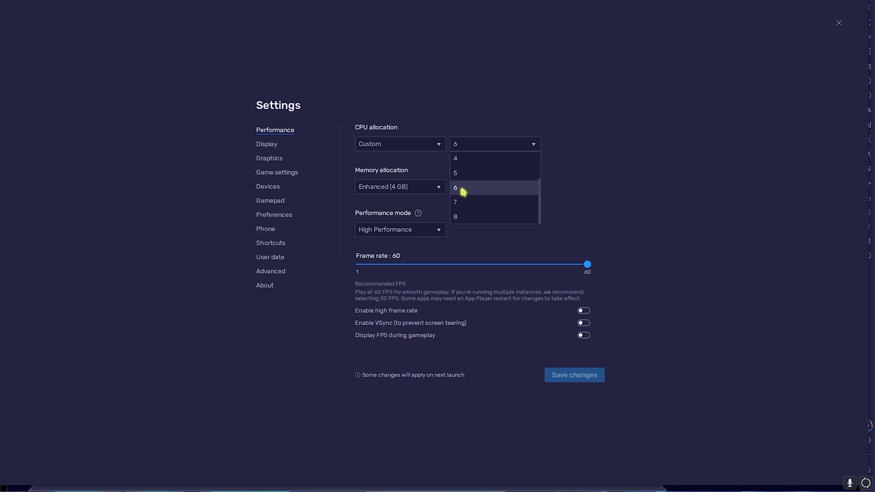
click(465, 219)
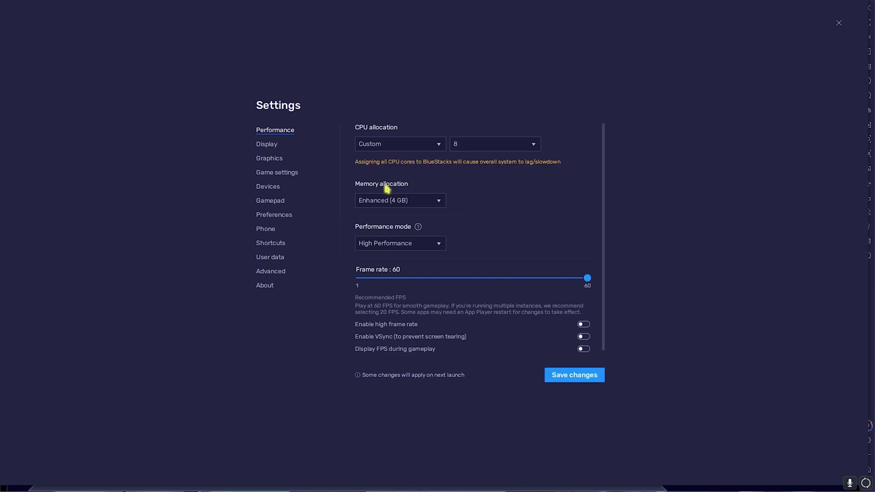
Set a custom memory allocation of 15805 MB and keep High Performance mode
click(413, 204)
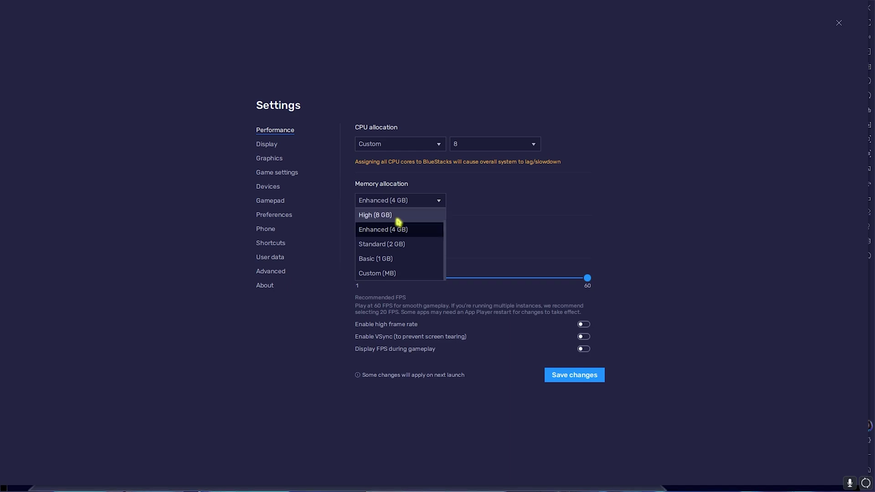
click(398, 215)
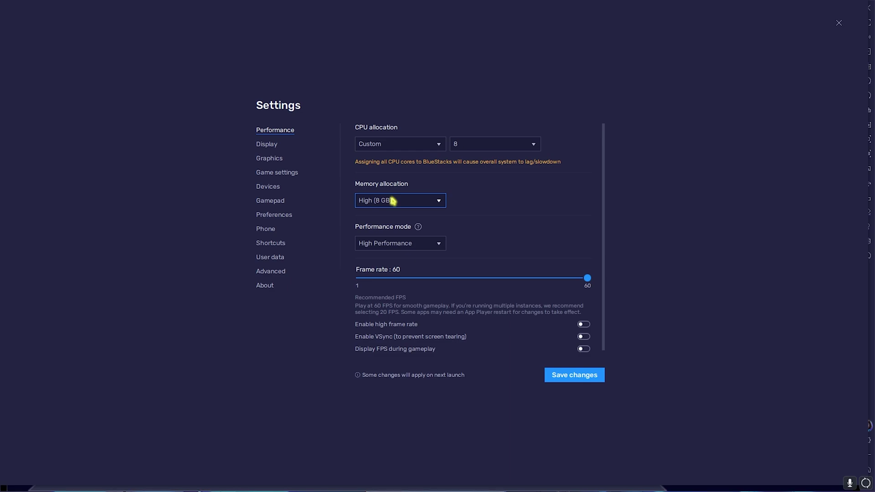
click(394, 201)
click(393, 270)
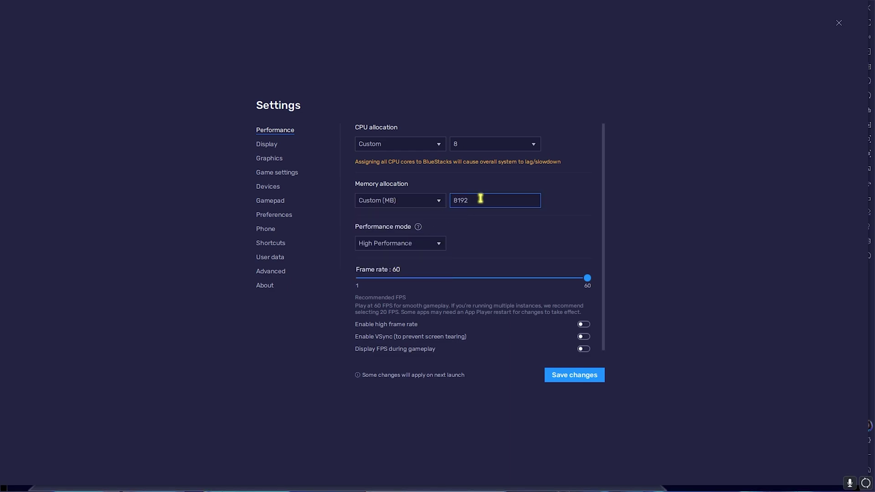
drag(480, 198, 452, 200)
key(BackSpace)
text(158)
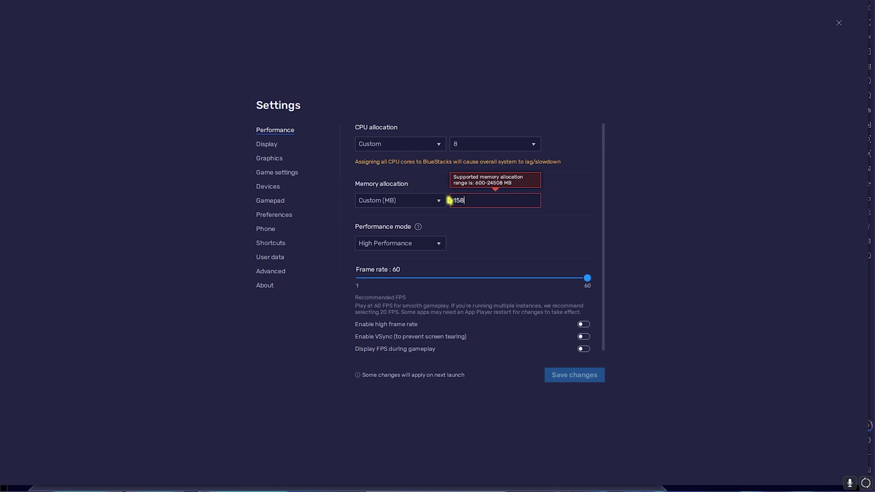
text(05)
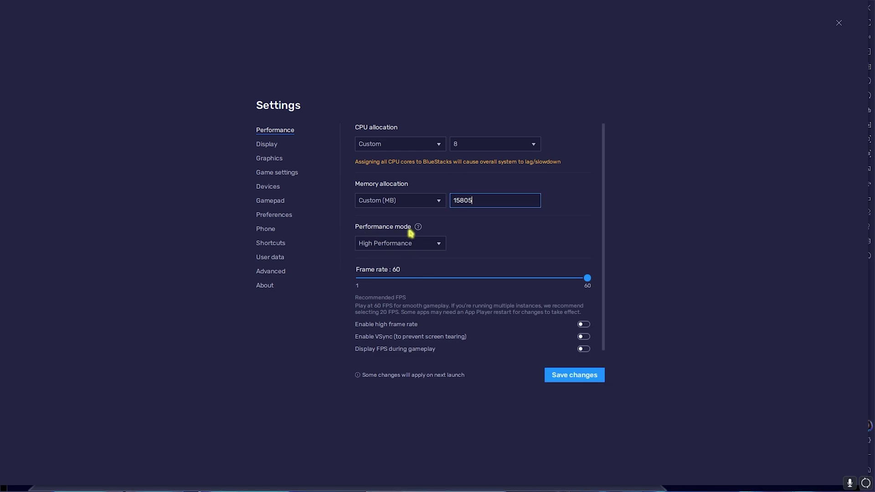
click(401, 243)
click(382, 272)
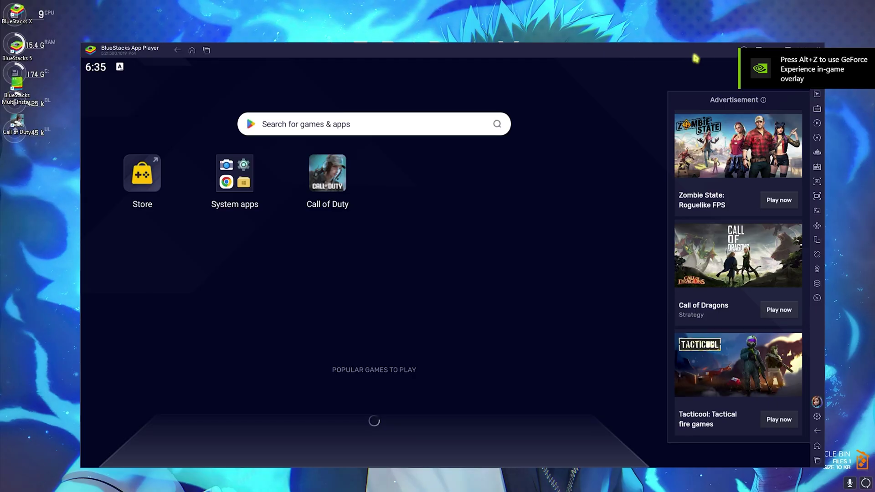
Review the Display settings at 1920 x 1080 and 320 DPI, then go to Graphics
click(759, 51)
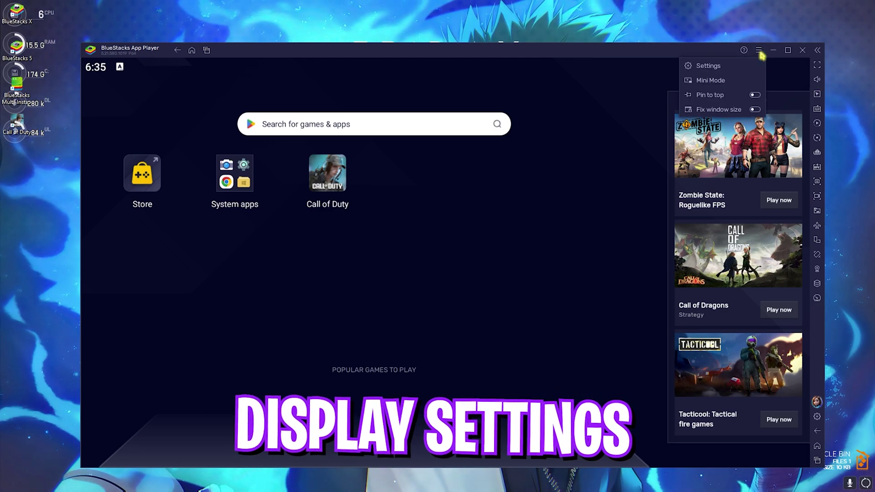
click(702, 66)
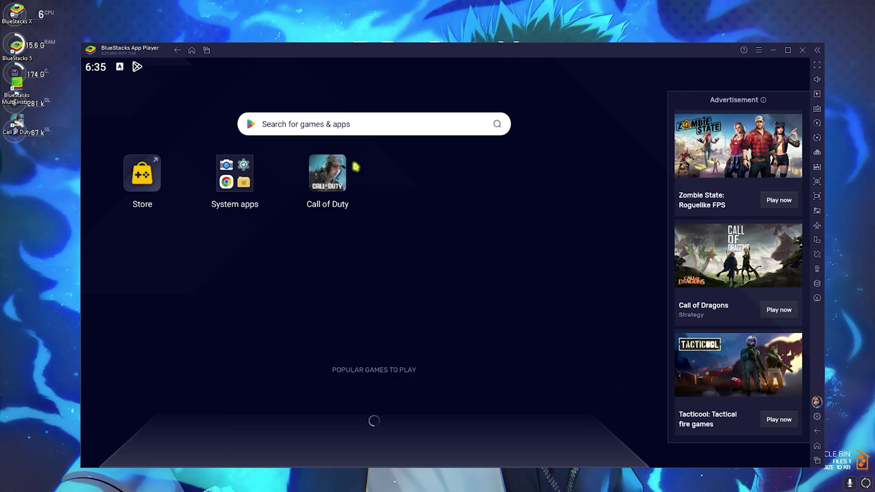
click(229, 123)
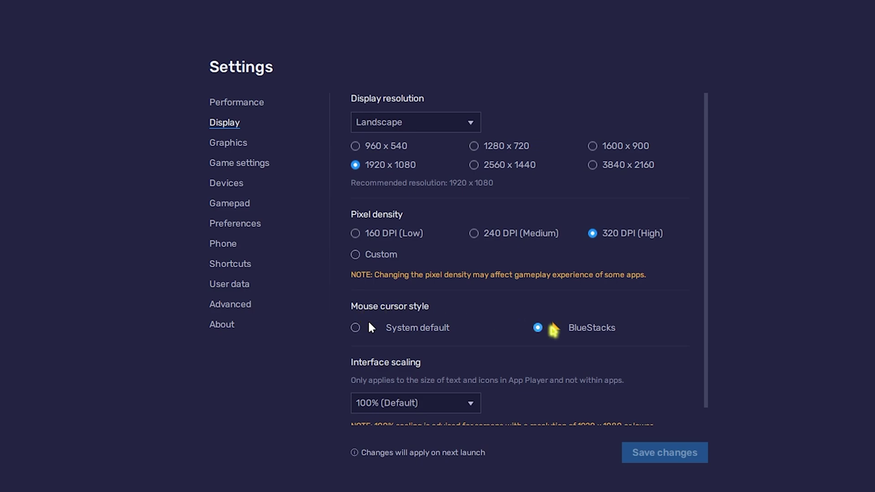
scroll(554, 329, down, 2)
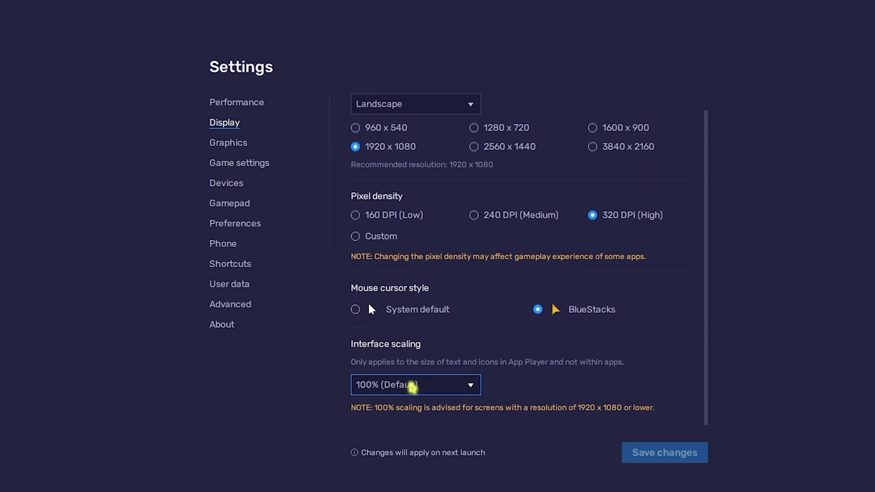
click(232, 143)
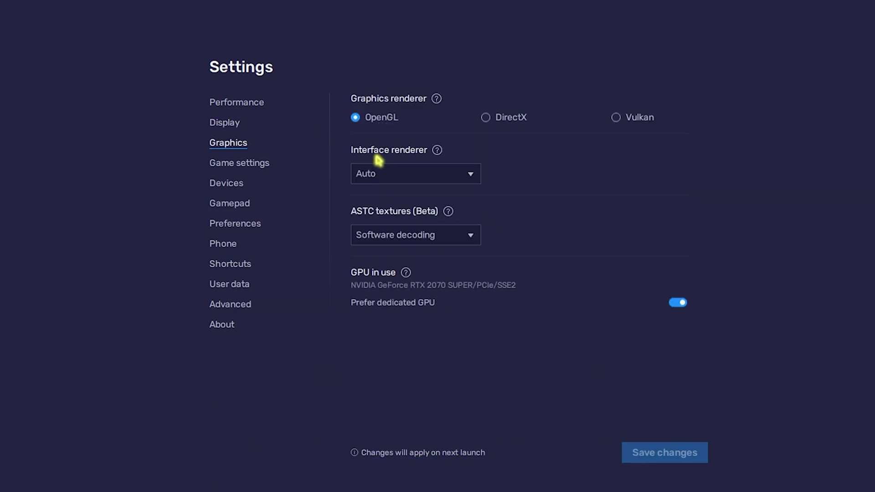
Set the interface renderer to OpenGL and keep ASTC textures on software decoding
click(410, 174)
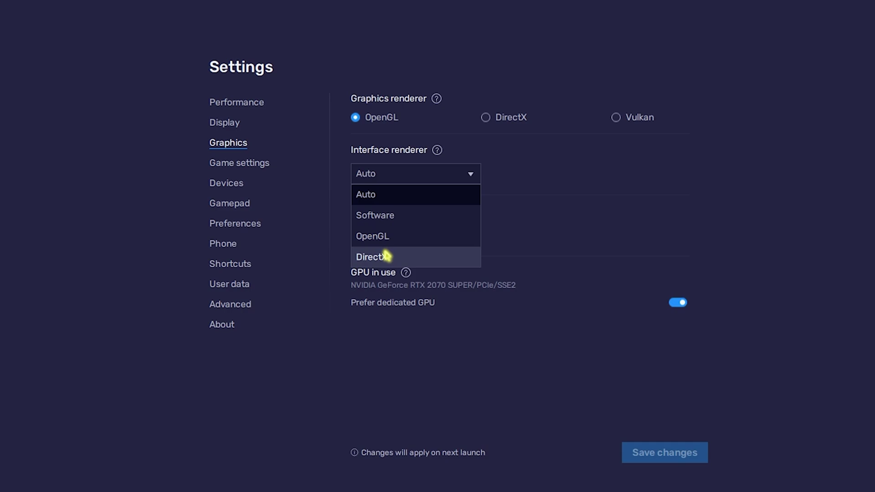
click(362, 235)
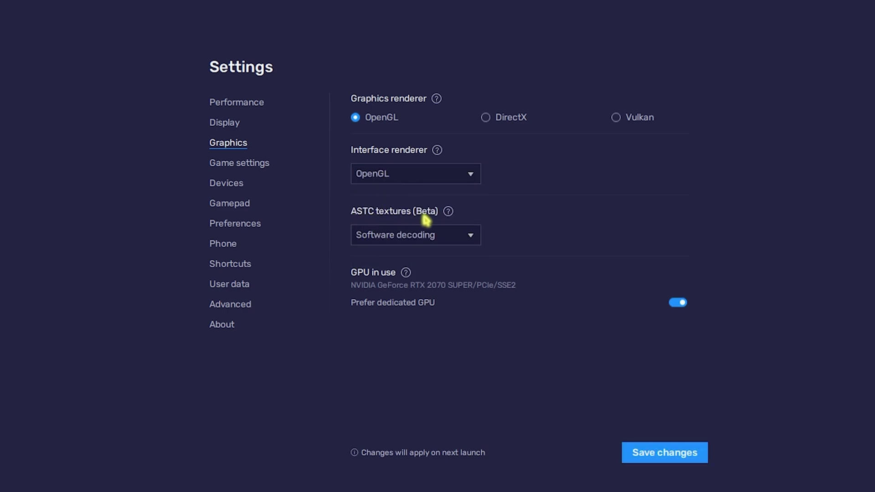
click(416, 238)
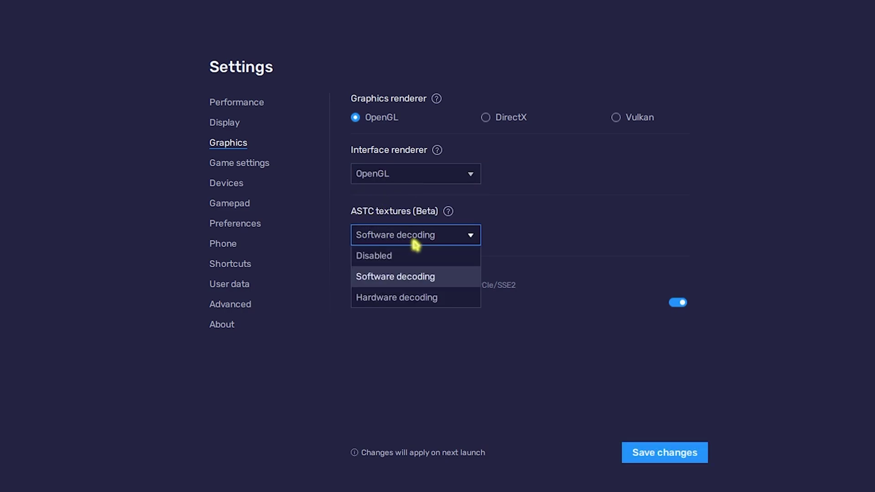
click(412, 294)
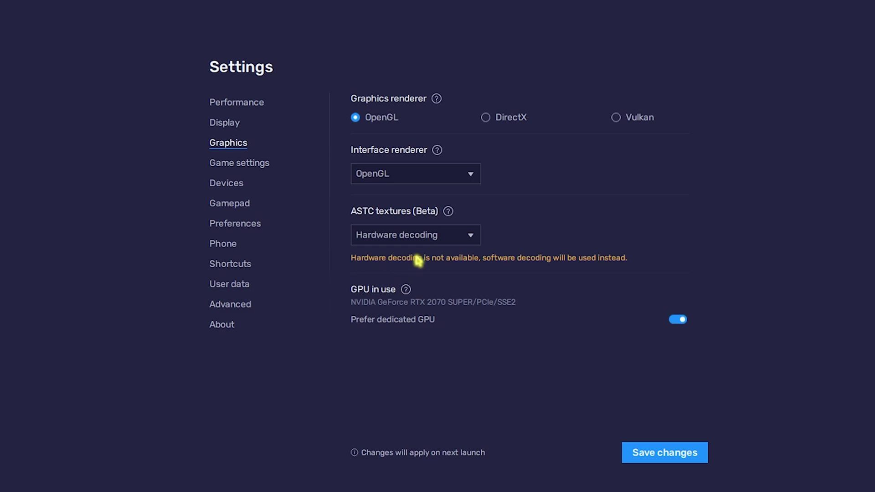
click(426, 236)
click(406, 275)
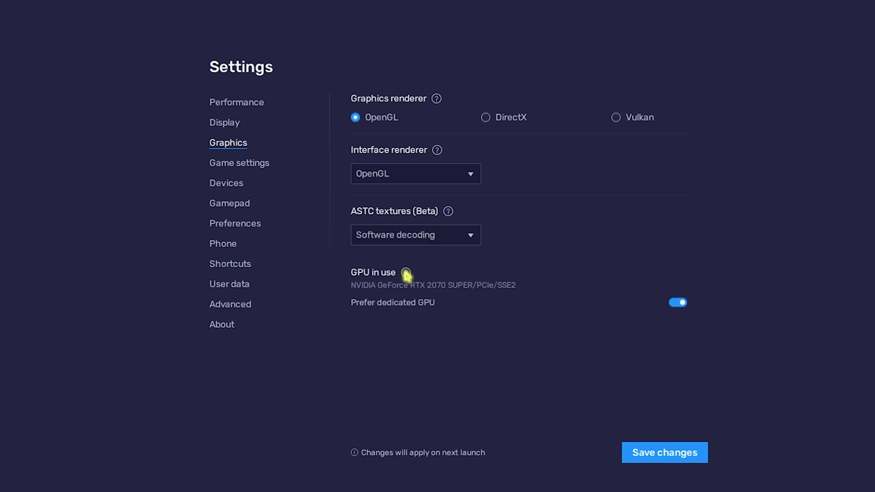
click(217, 224)
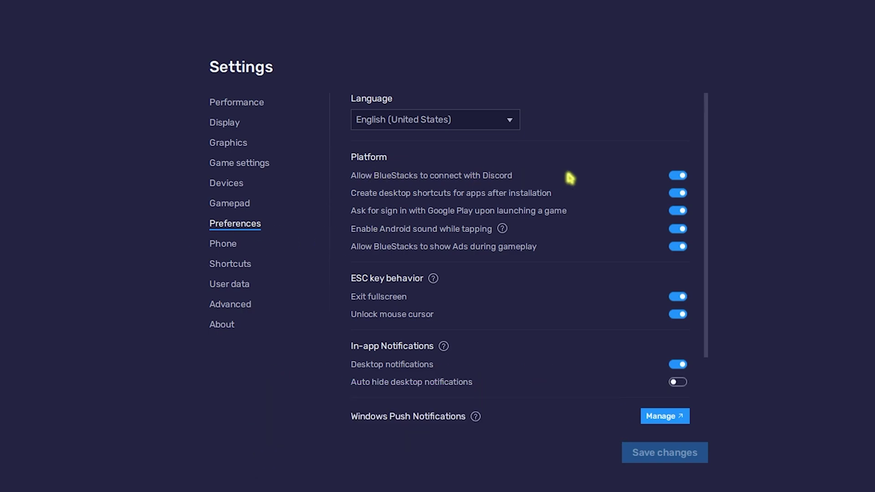
Turn off the Discord connection and ads during gameplay, confirming the popup
click(677, 177)
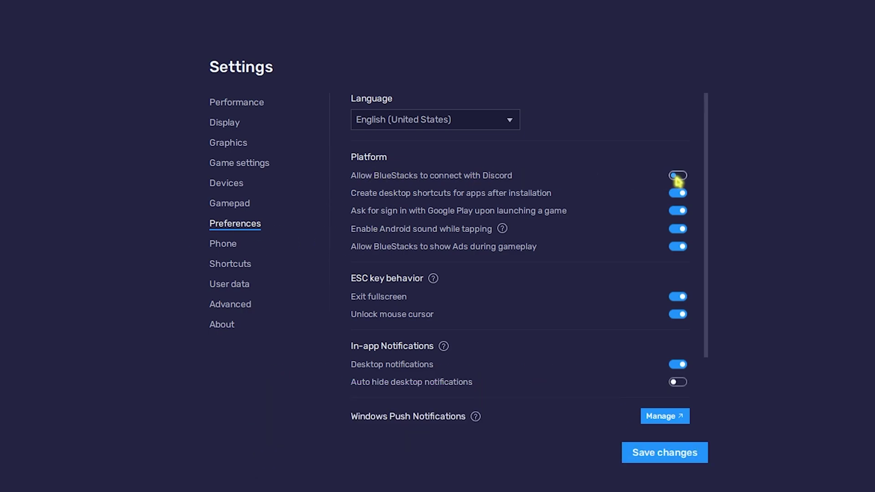
click(677, 247)
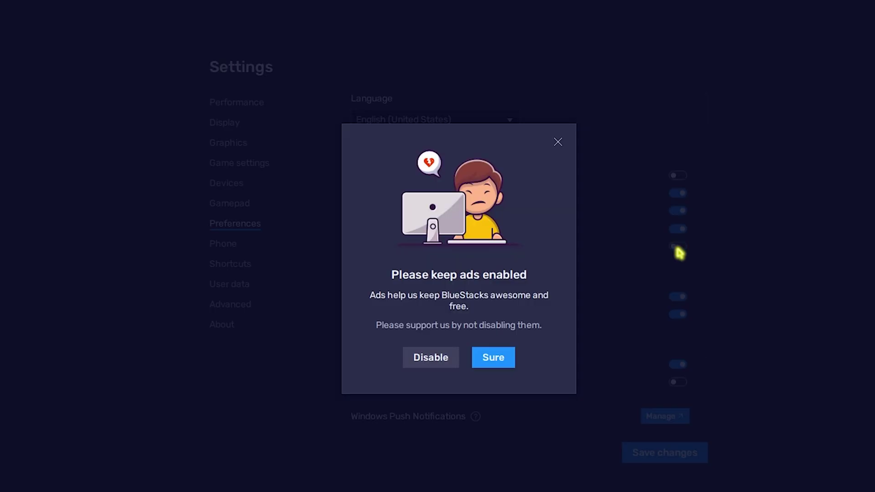
click(481, 358)
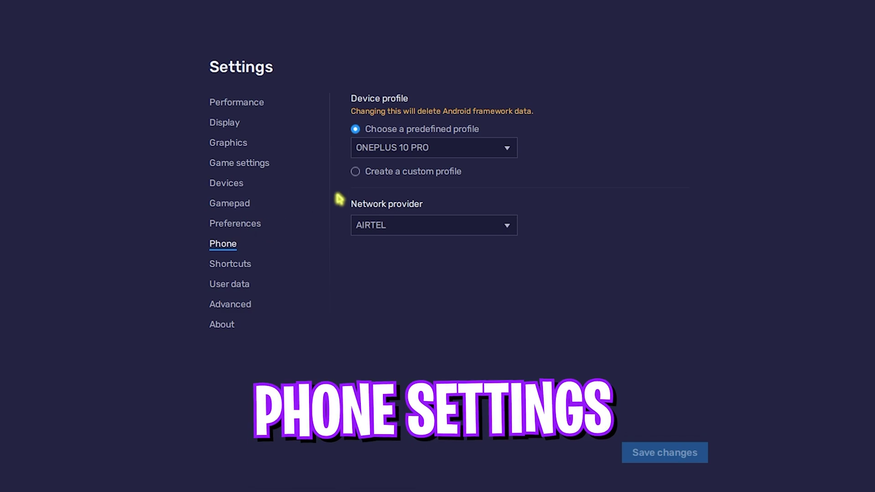
Choose Samsung Galaxy S22 Ultra as device profile and JIO as network provider
click(436, 147)
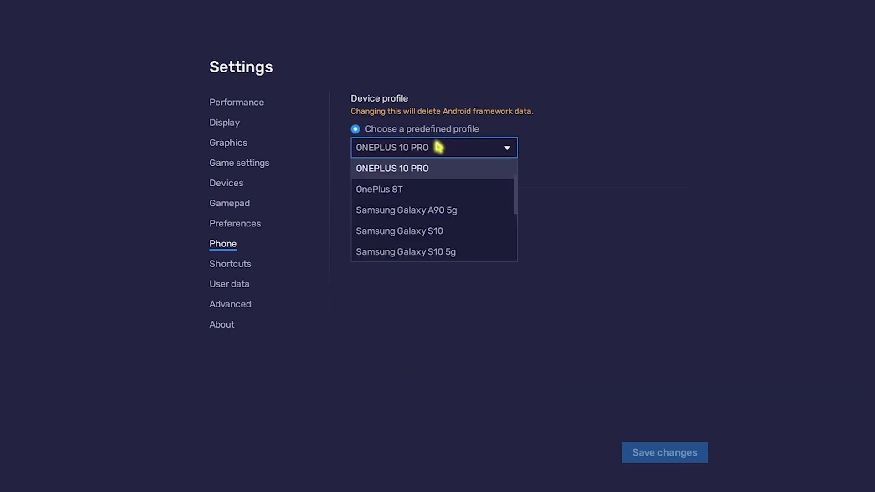
scroll(463, 210, down, 5)
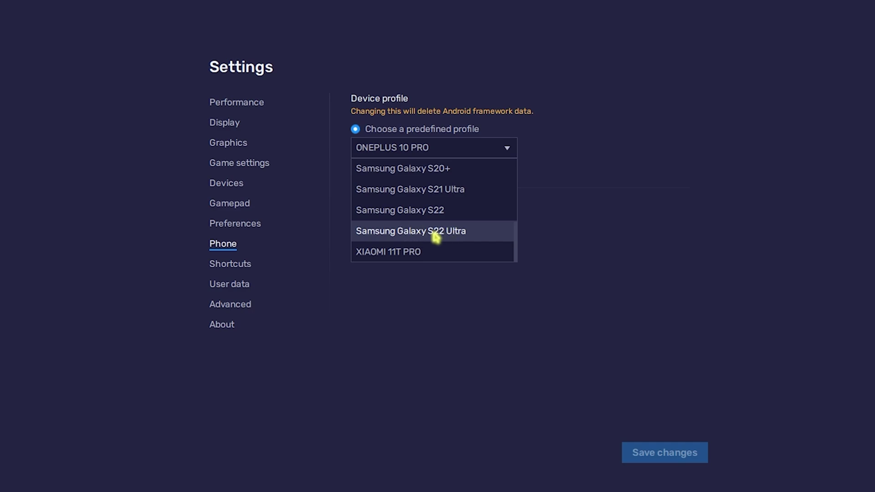
click(448, 231)
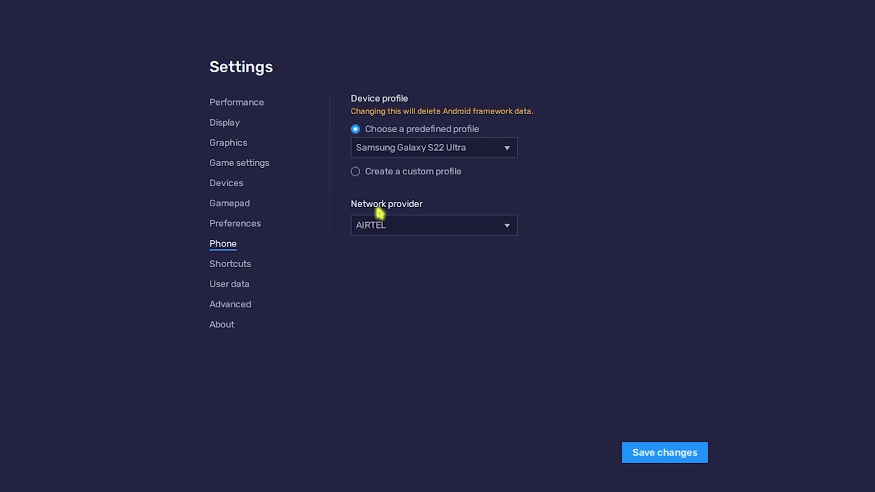
click(414, 225)
click(410, 287)
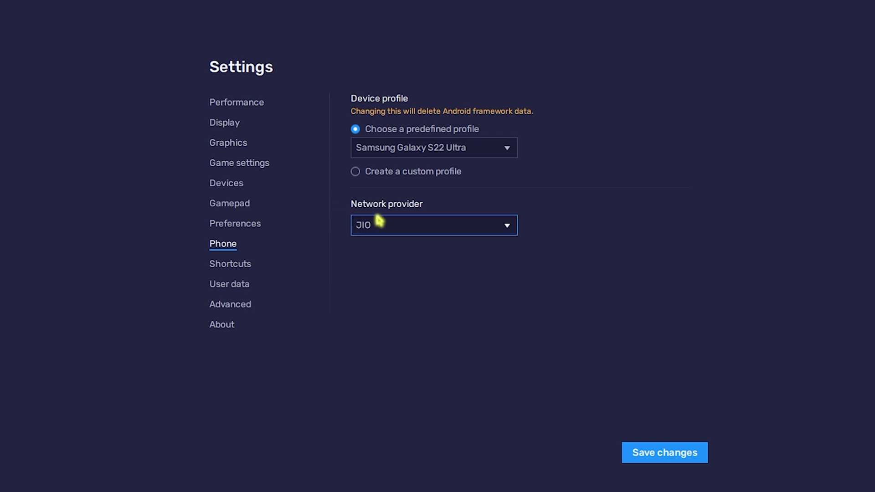
Double-check the device profile list and keep Samsung Galaxy S22 Ultra selected
click(394, 148)
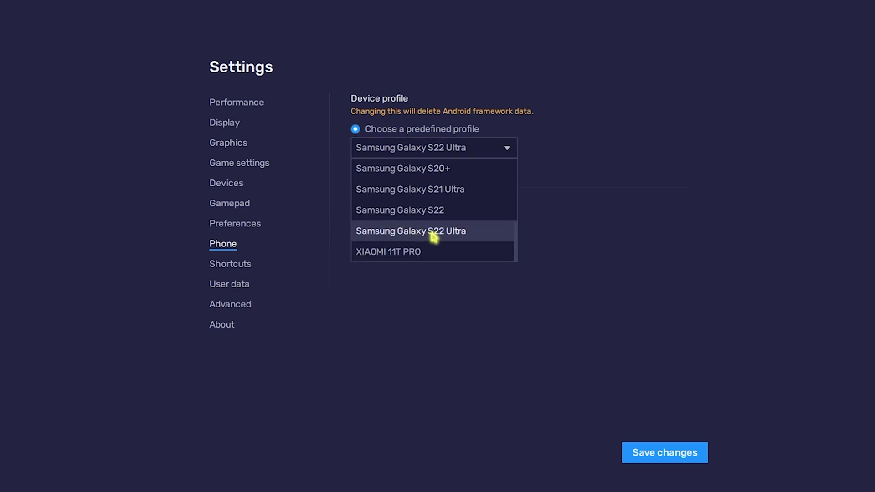
scroll(433, 234, up, 2)
scroll(433, 224, up, 2)
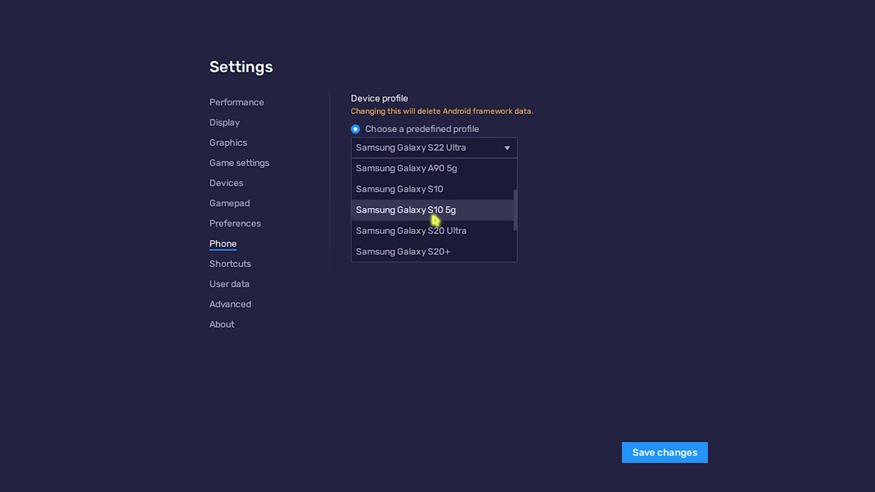
scroll(433, 221, down, 3)
click(547, 328)
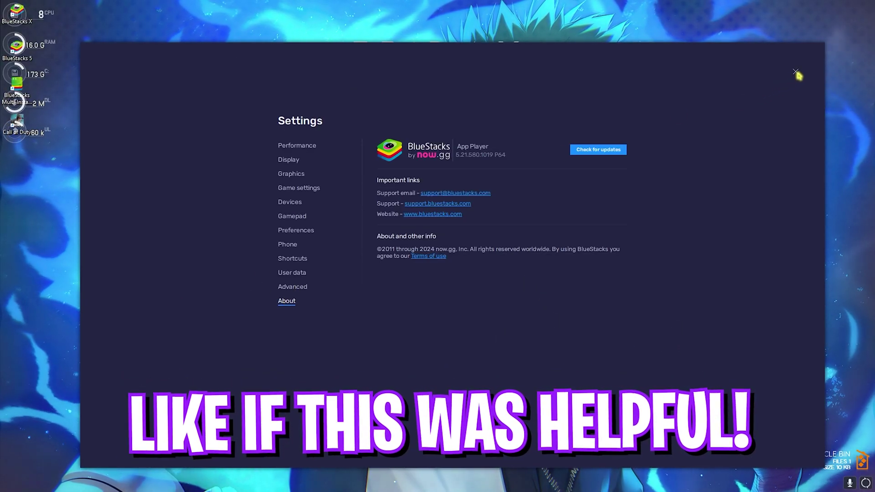
Close the settings to return to the BlueStacks home screen
click(796, 73)
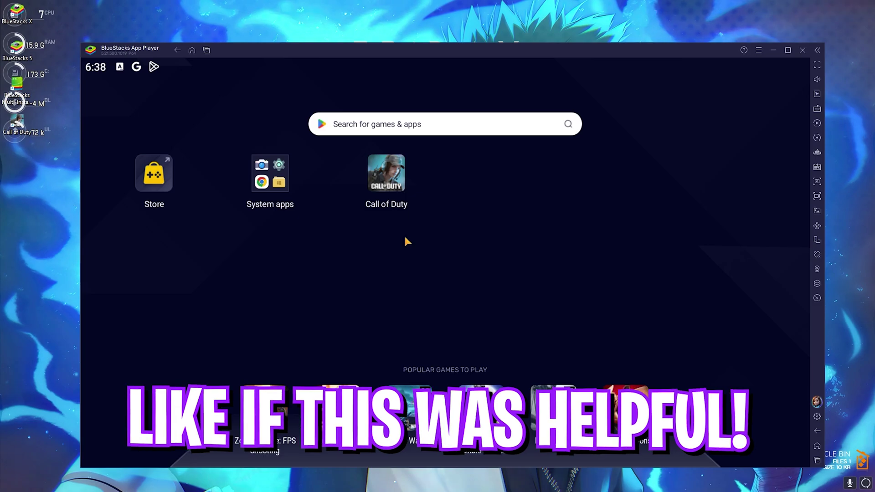